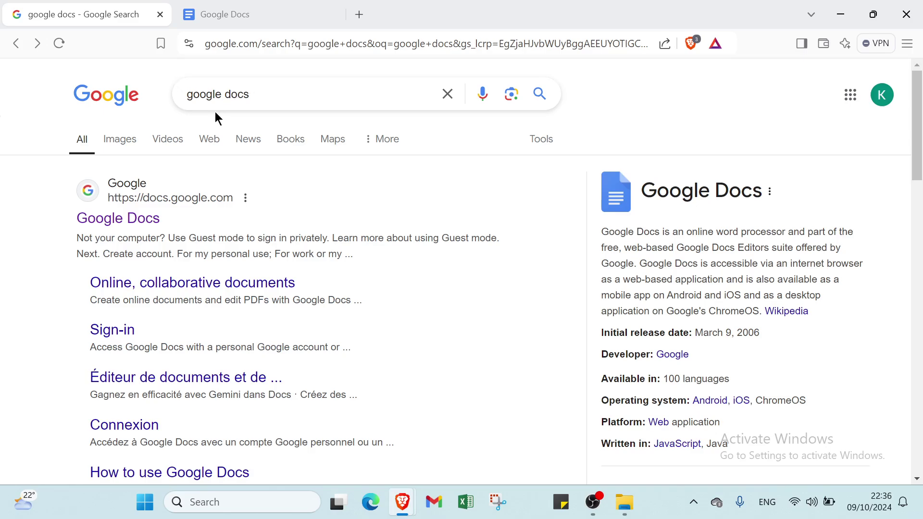
Step: Switch to the Google Docs home page and open the recent document named test
scroll(528, 270, "down", 1)
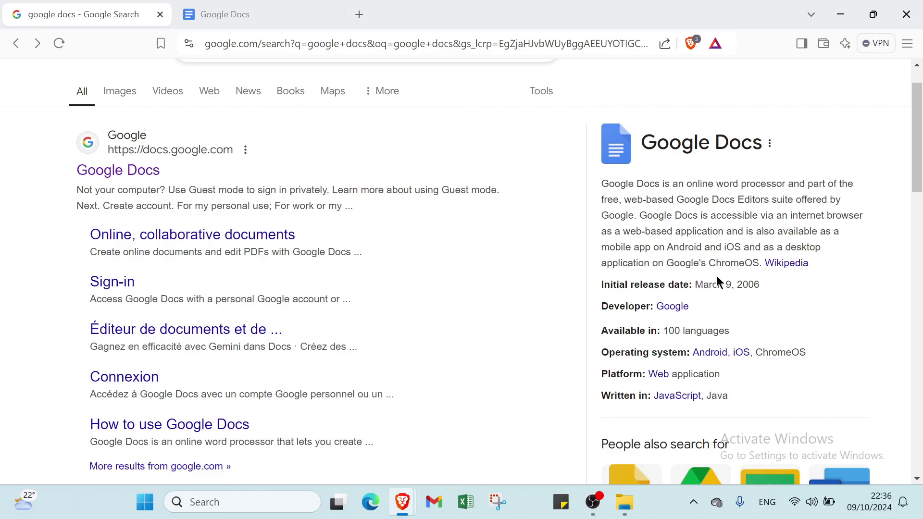
scroll(685, 280, "down", 4)
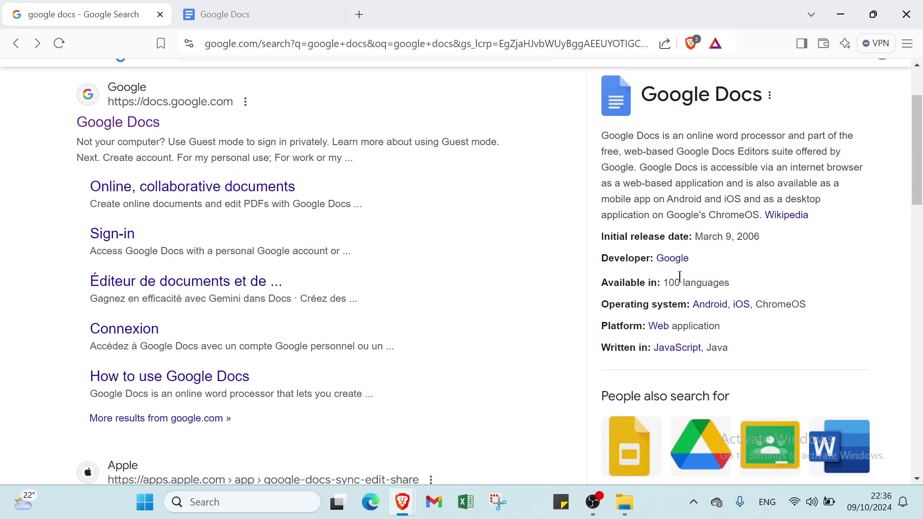
scroll(663, 269, "up", 5)
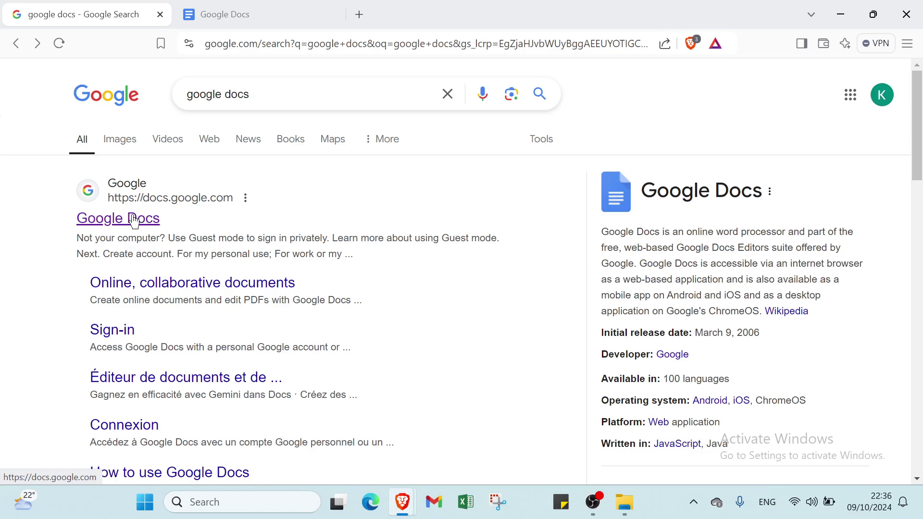
left_click(269, 19)
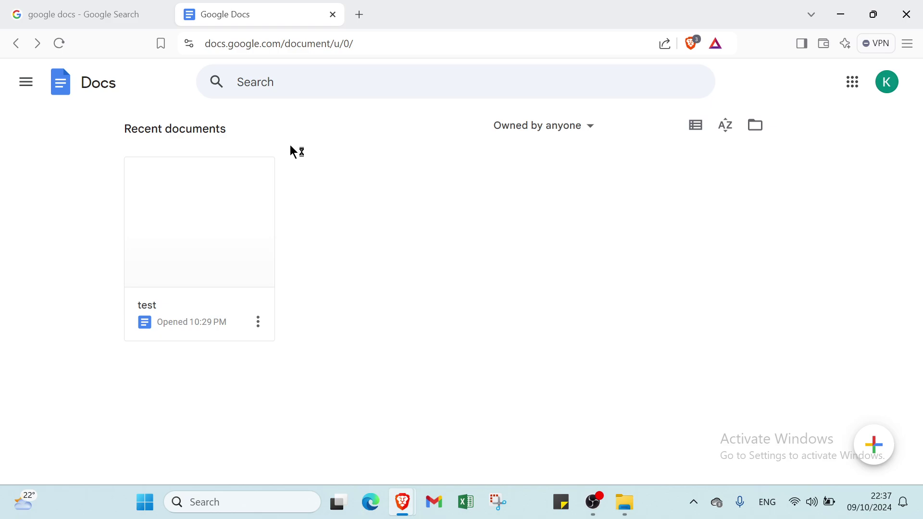
mouse_move(863, 441)
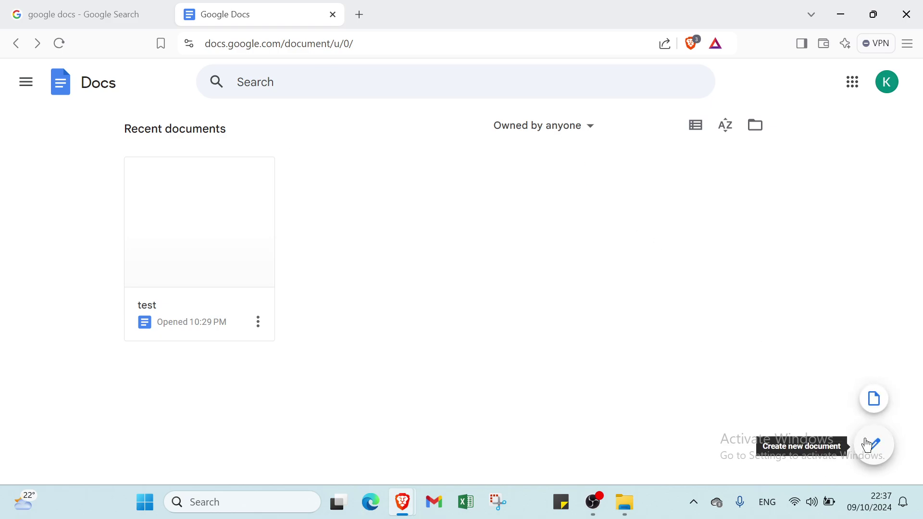
left_click(235, 223)
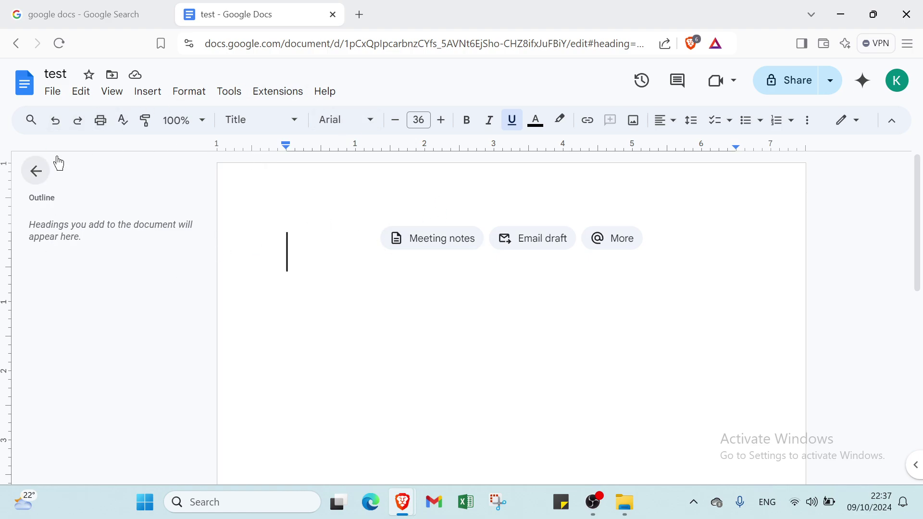
Step: Clear the document's title, re-enter it as test, and check the document's Drive save status
left_click(67, 73)
key("BackSpace")
key("BackSpace")
key("BackSpace")
key("BackSpace")
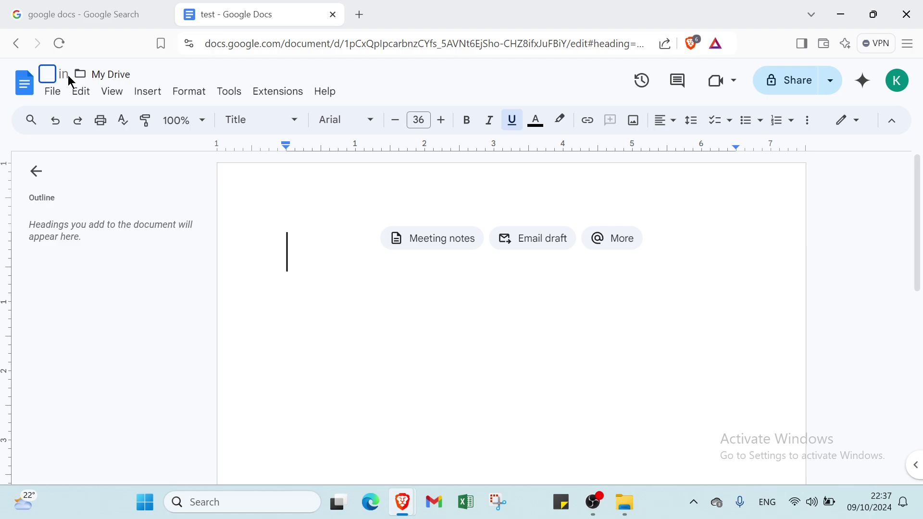
type("test")
key("Return")
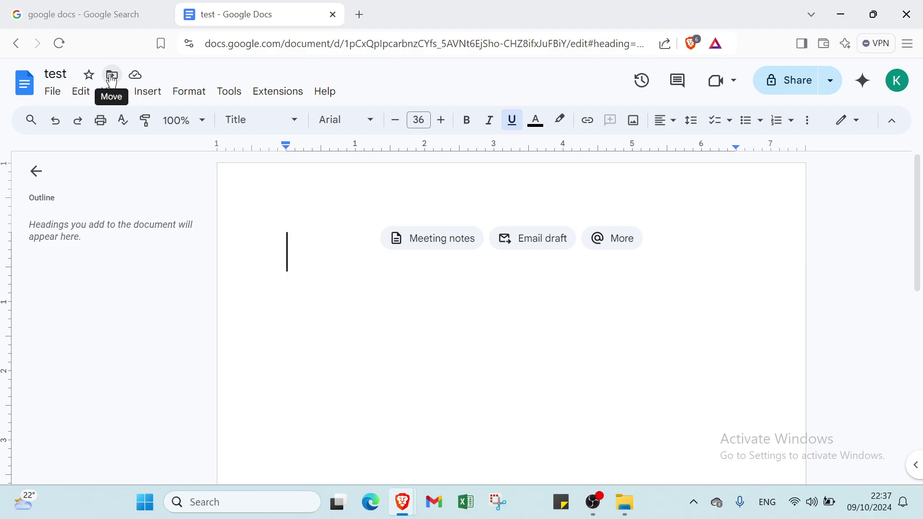
left_click(135, 75)
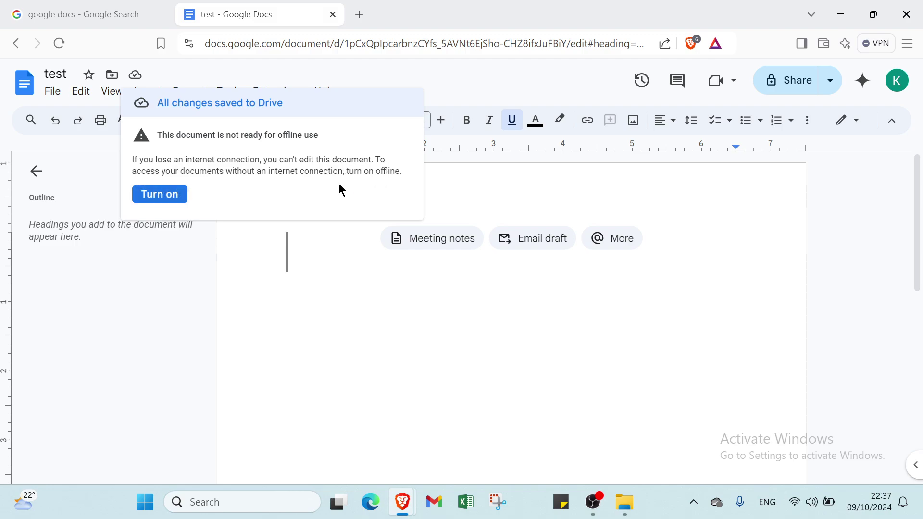
left_click(363, 327)
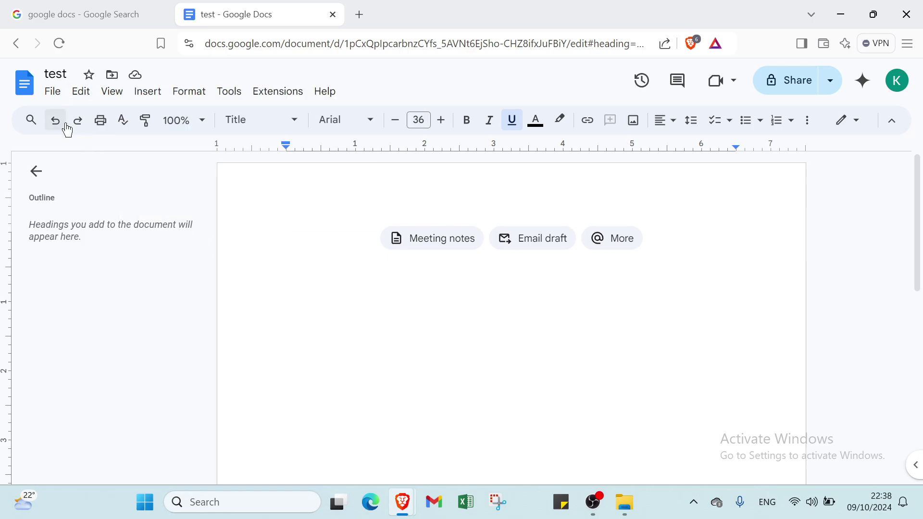
Step: Examine the file-level commands, including sharing, emailing, downloading, version history, language and page setup
left_click(54, 98)
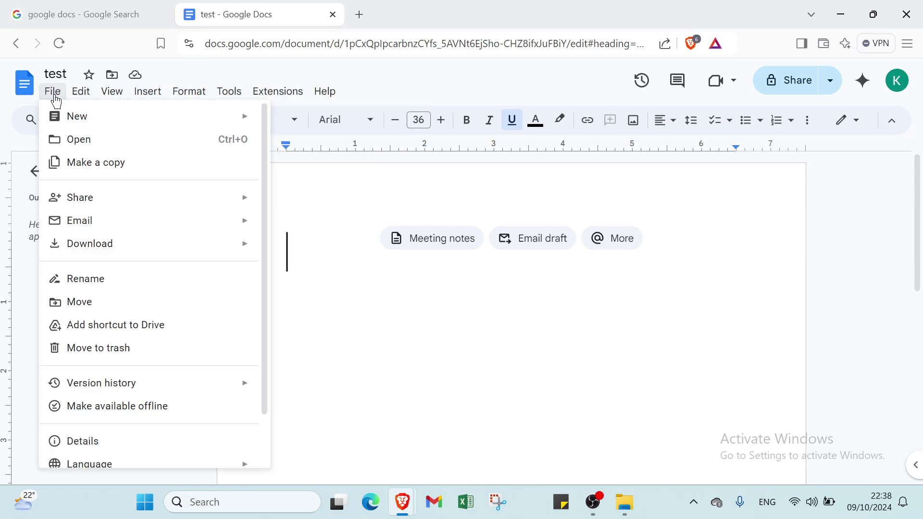
mouse_move(85, 127)
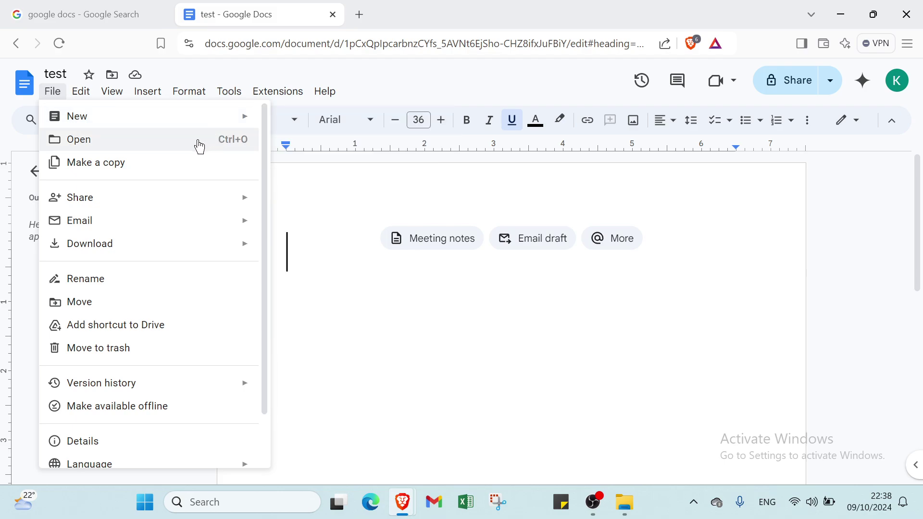
mouse_move(186, 204)
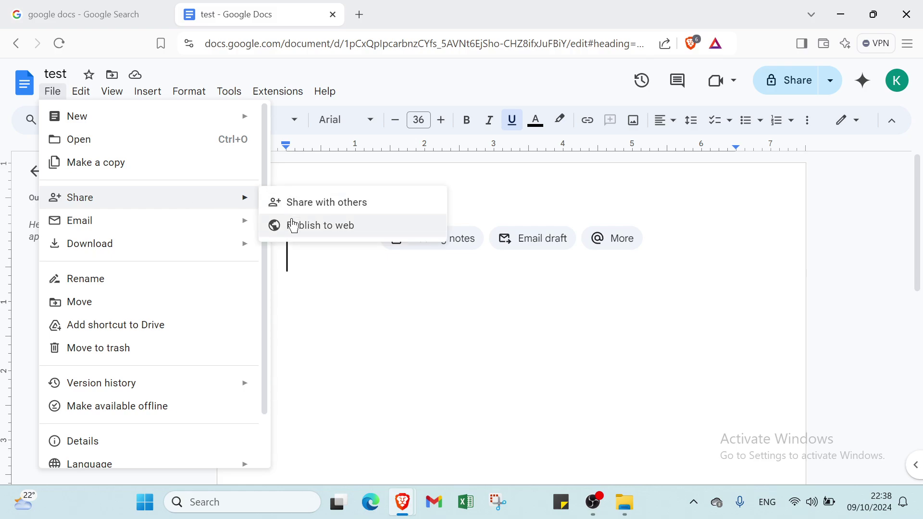
mouse_move(218, 221)
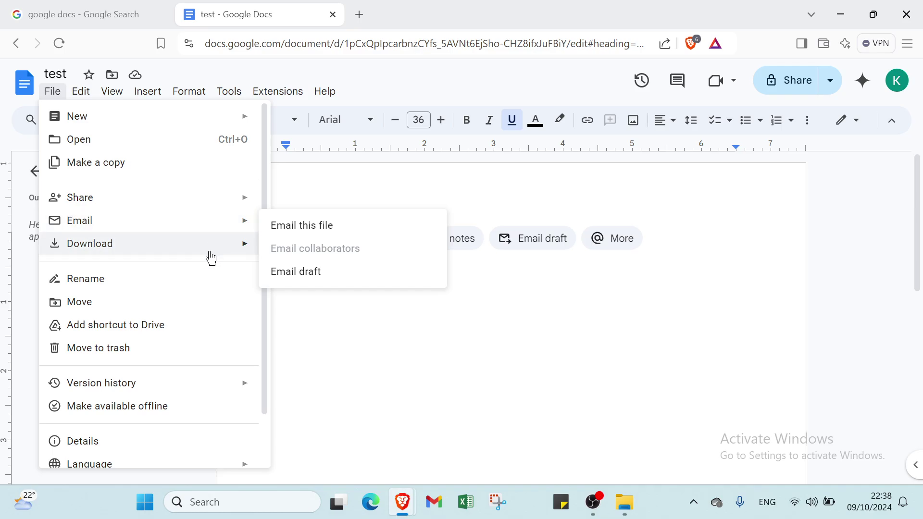
mouse_move(209, 255)
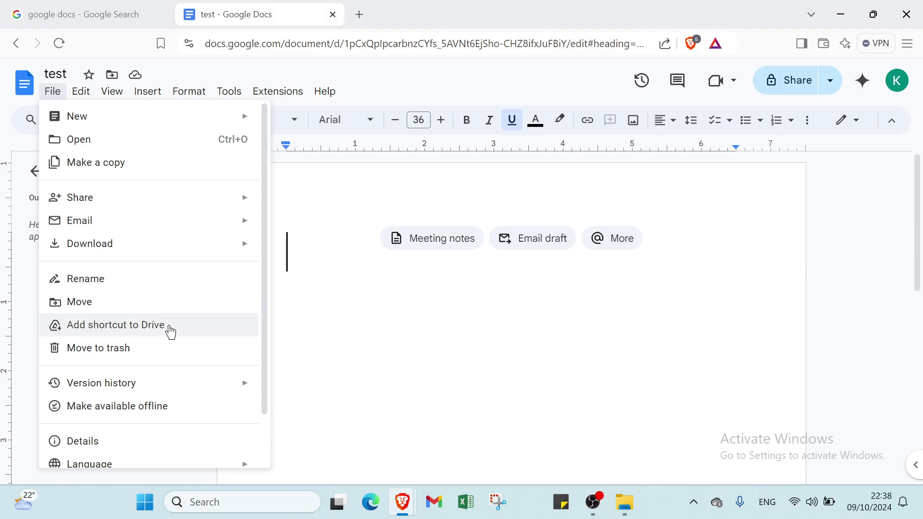
scroll(161, 342, "down", 1)
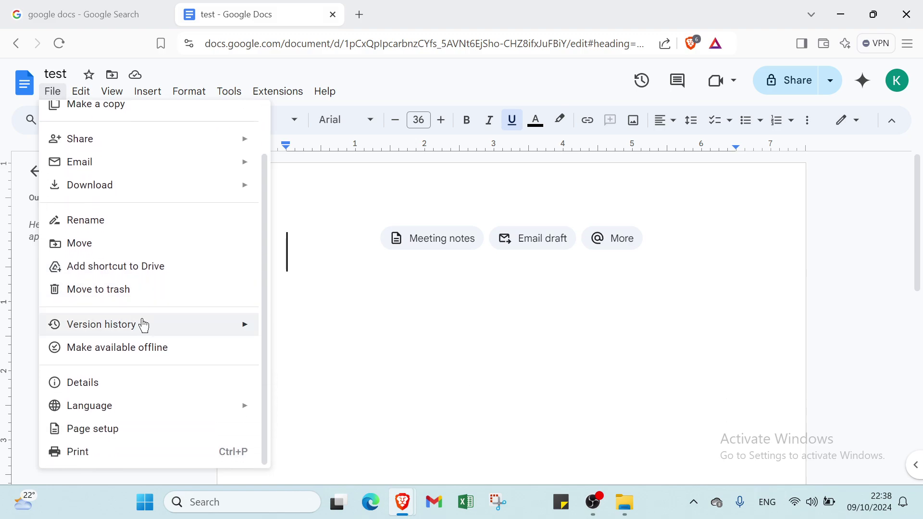
mouse_move(143, 326)
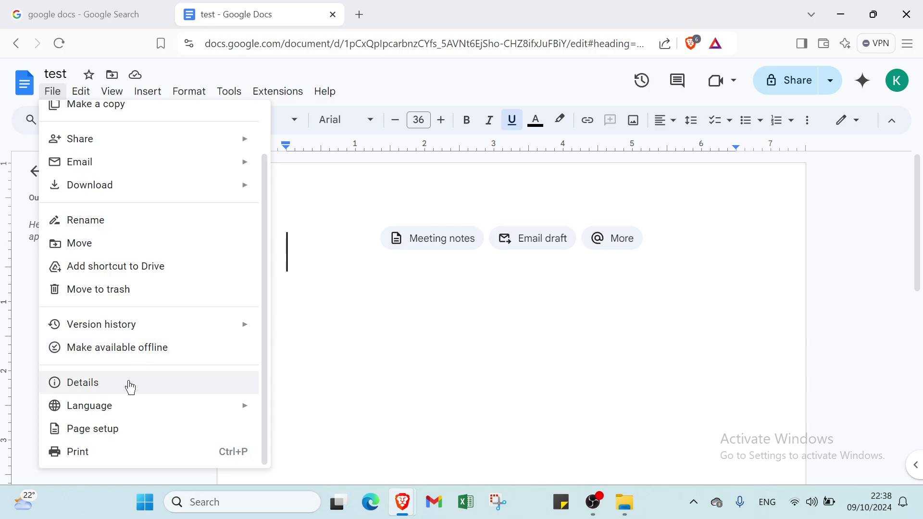
mouse_move(125, 407)
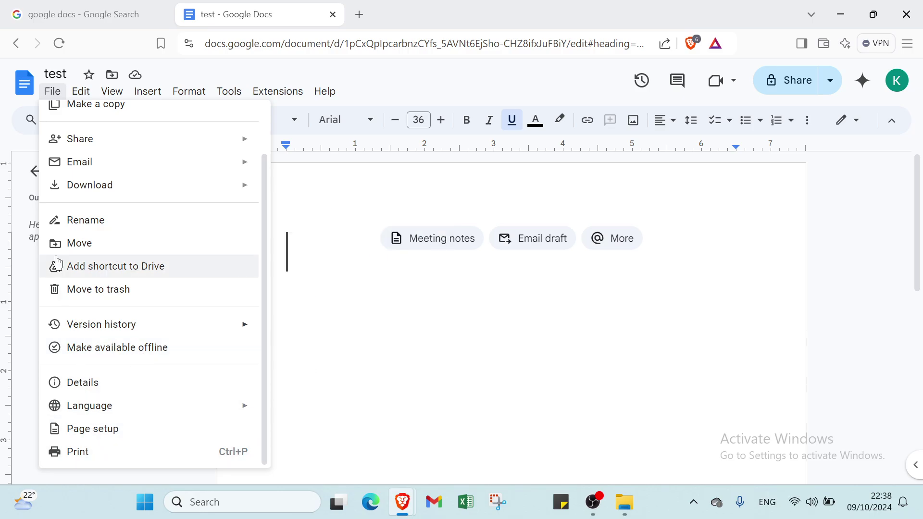
Step: Review the available commands for editing, viewing, inserting, formatting, tools, extensions and help
mouse_move(85, 96)
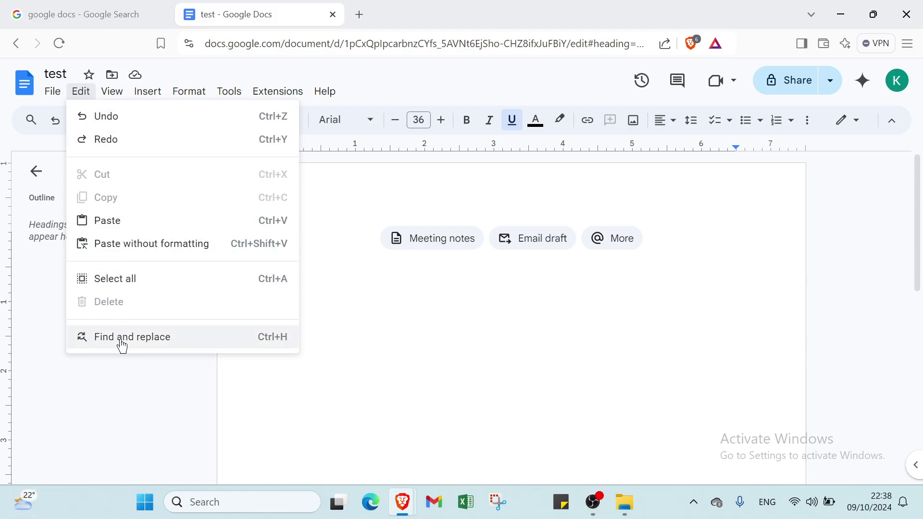
mouse_move(118, 91)
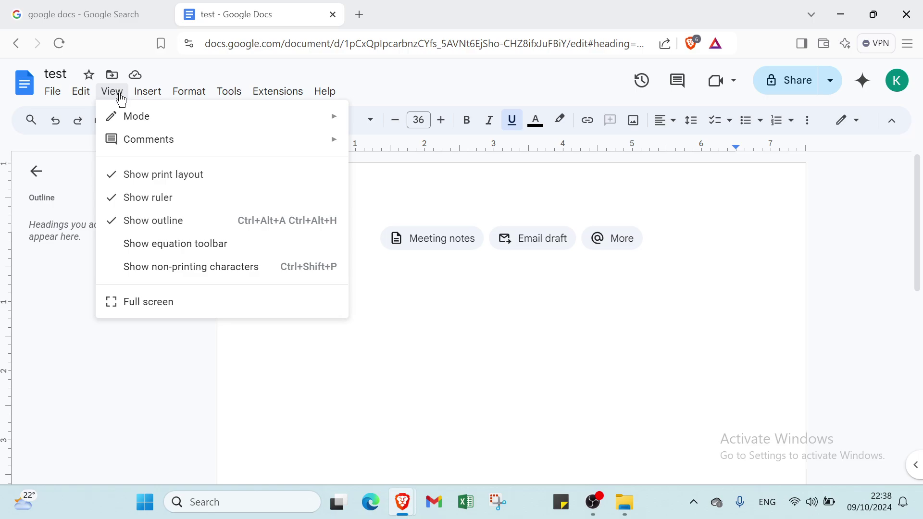
mouse_move(136, 117)
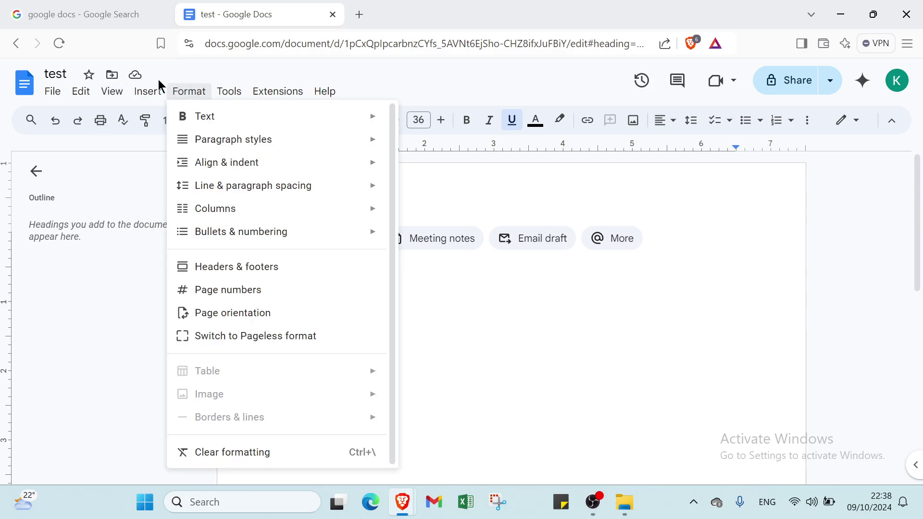
mouse_move(148, 91)
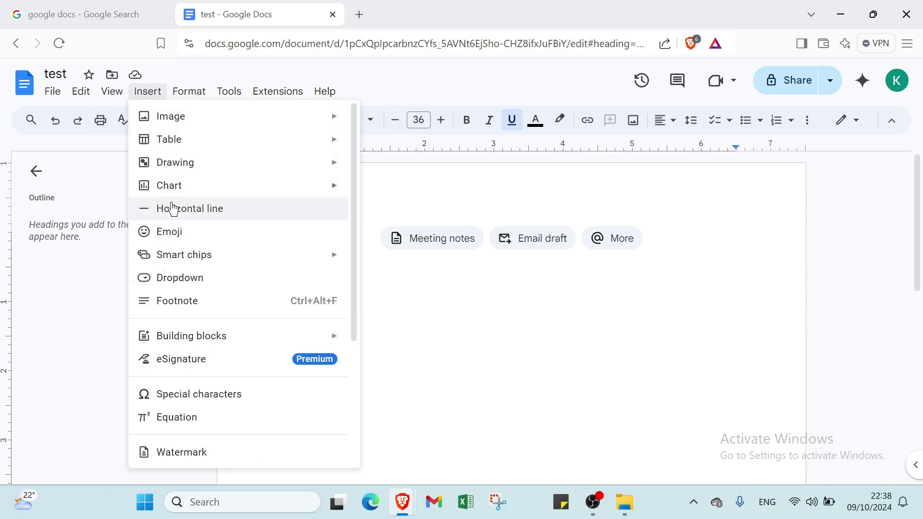
scroll(188, 259, "down", 2)
scroll(190, 264, "down", 2)
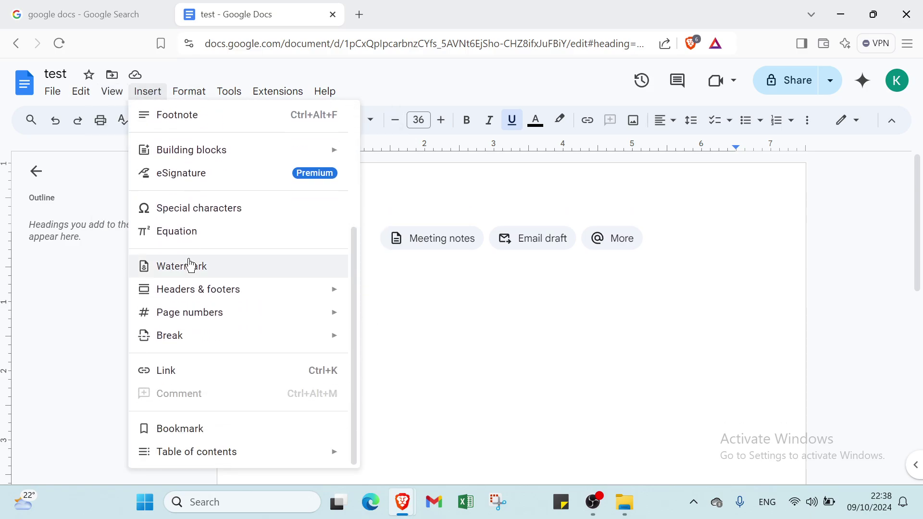
scroll(188, 264, "up", 3)
mouse_move(180, 82)
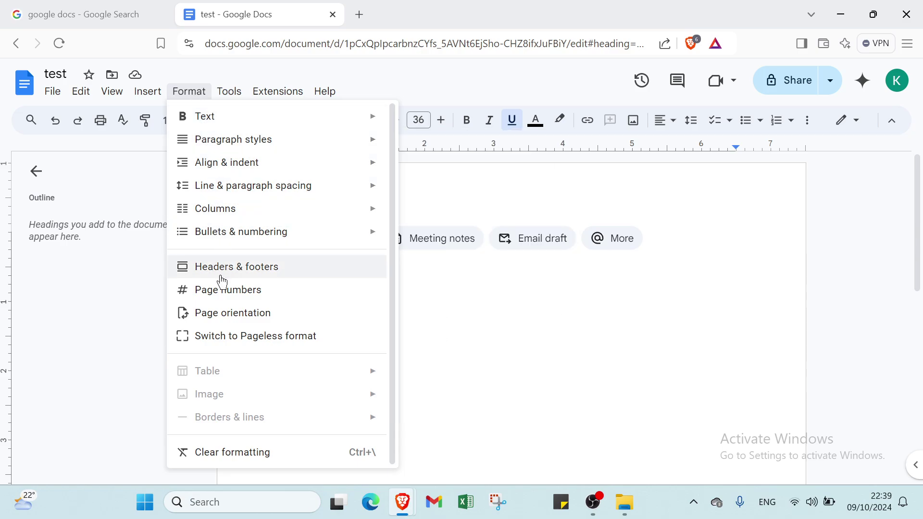
mouse_move(229, 91)
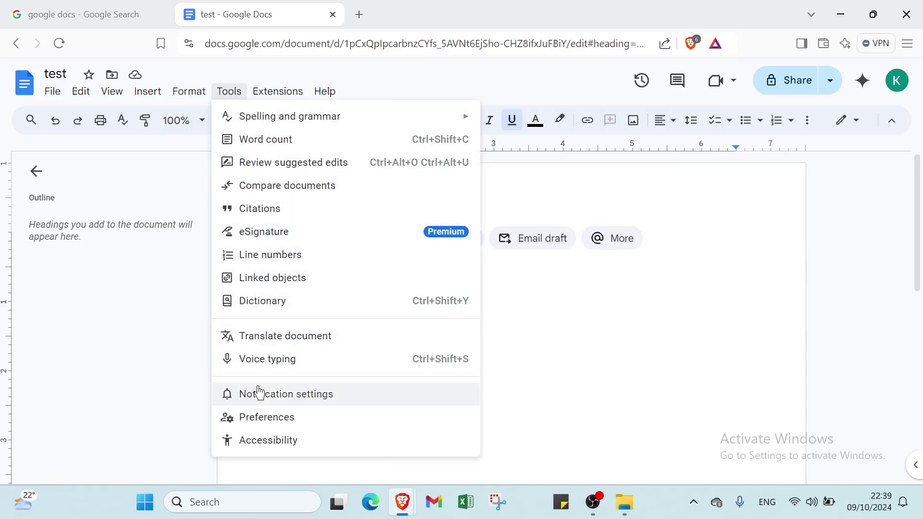
mouse_move(278, 92)
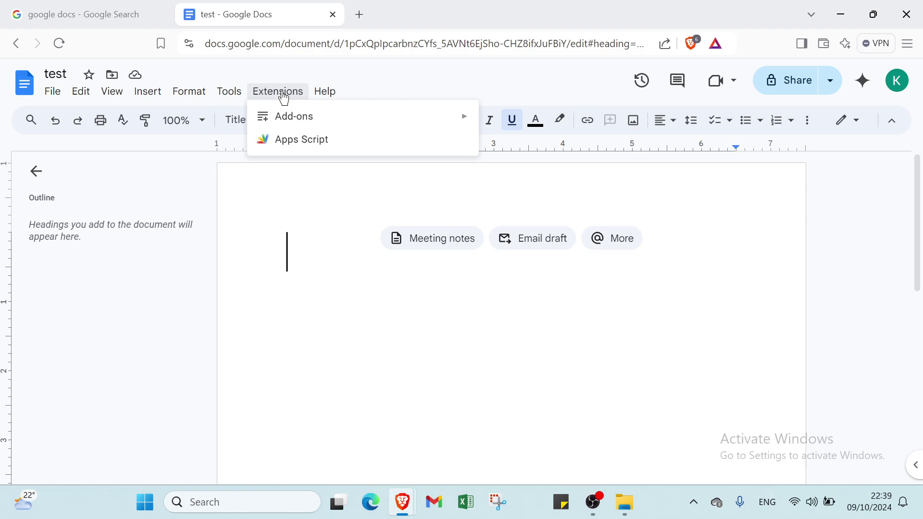
mouse_move(331, 103)
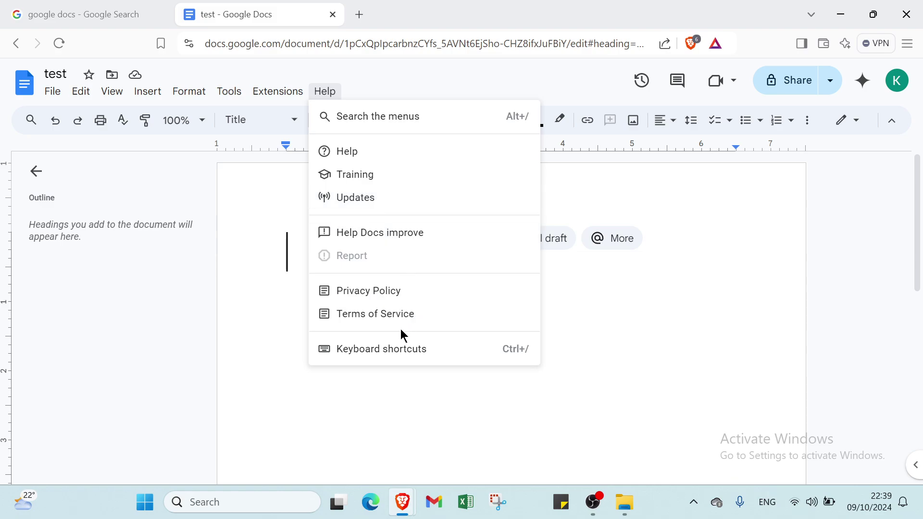
left_click(352, 387)
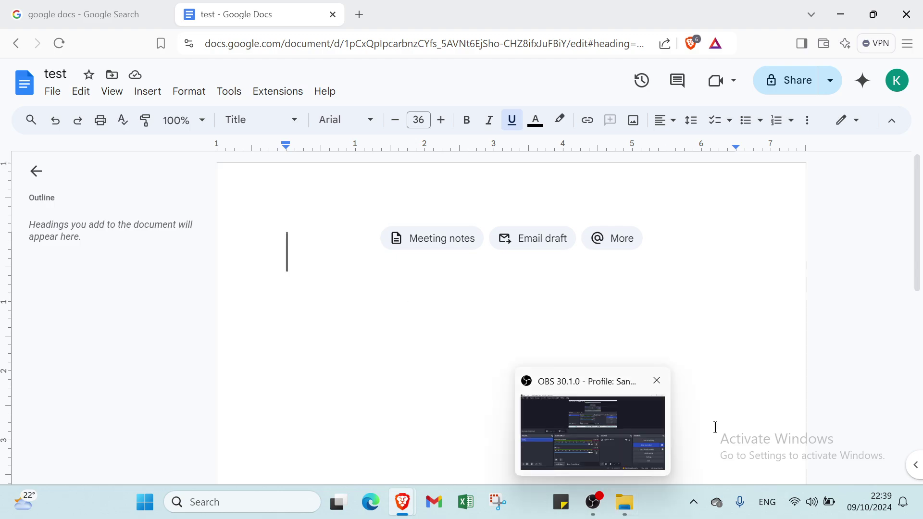
Step: Preview the Meeting notes template, and insert the Email draft template into the blank document
left_click(446, 244)
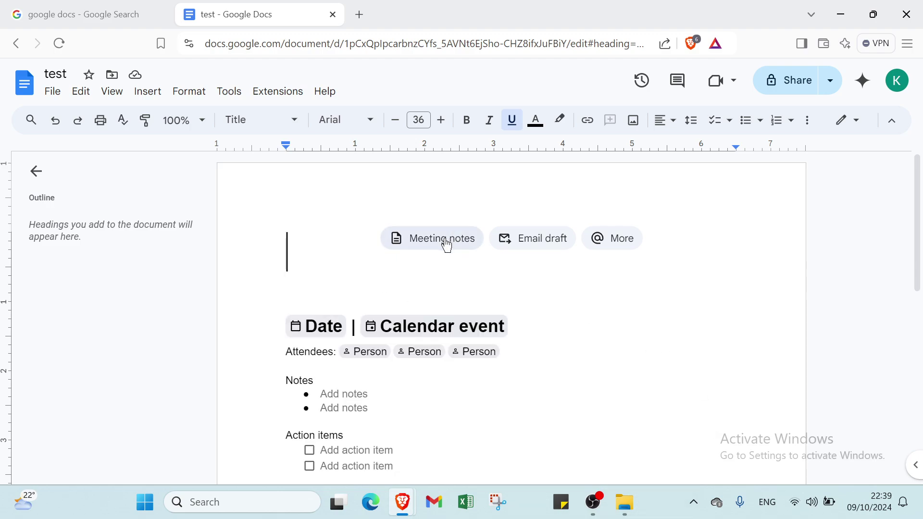
scroll(446, 244, "down", 1)
mouse_move(449, 199)
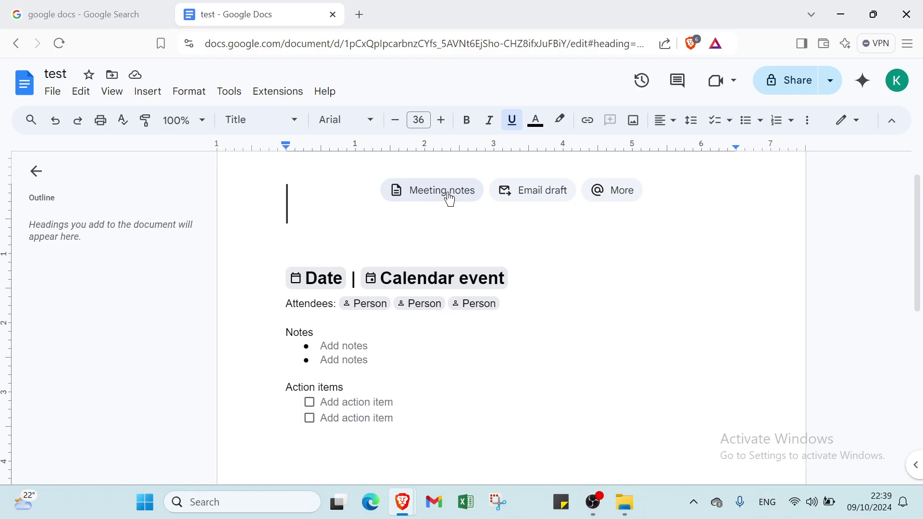
left_click(504, 194)
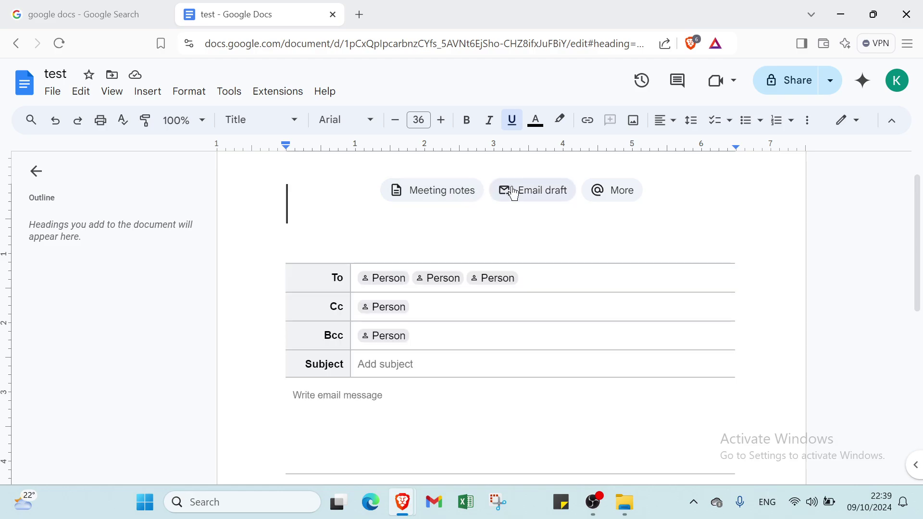
left_click(510, 190)
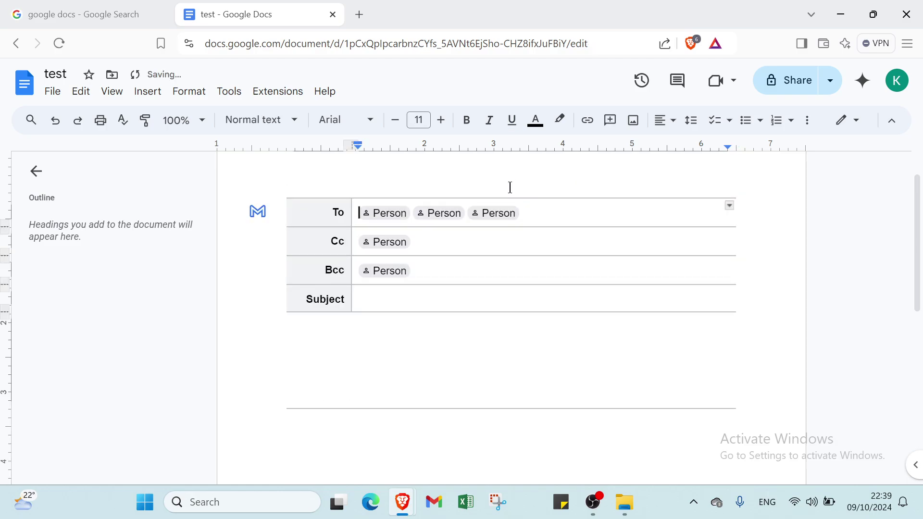
Step: Examine the person suggestions for the To and Cc fields of the email draft without choosing anyone
left_click(394, 212)
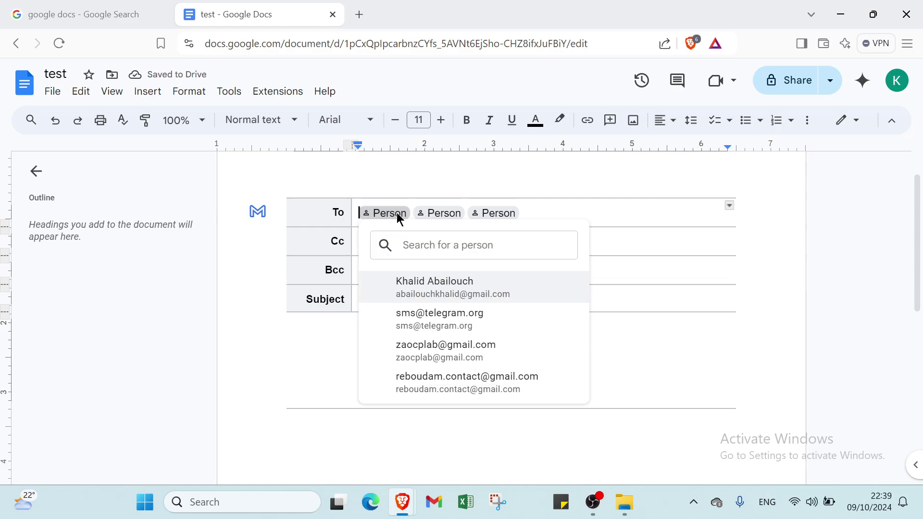
left_click(500, 174)
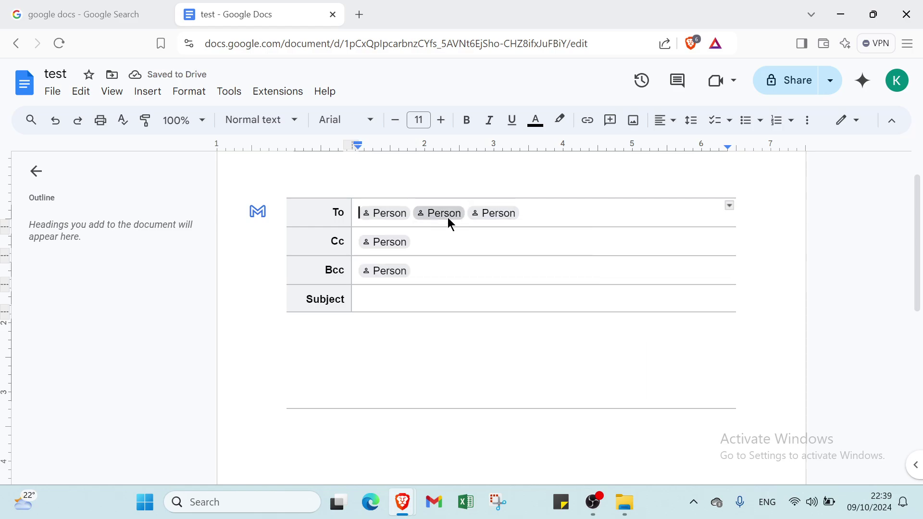
left_click(401, 245)
left_click(419, 167)
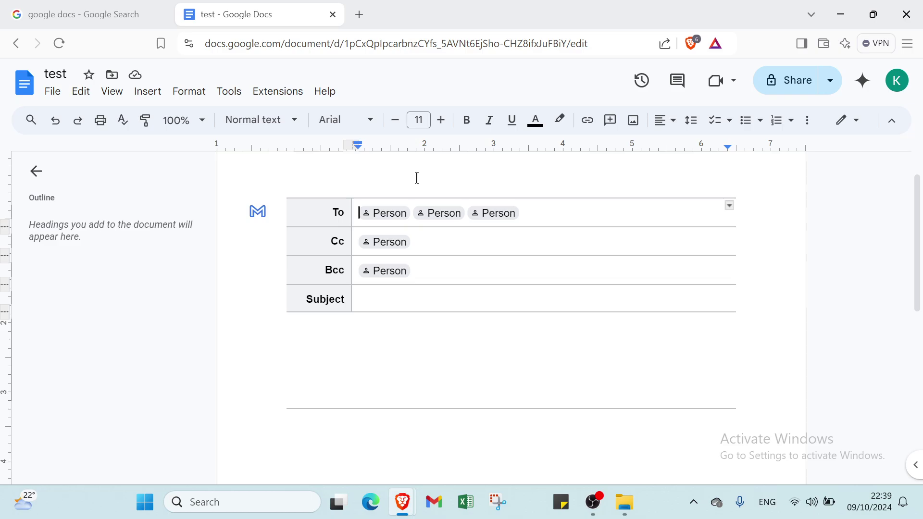
Step: Check the Bcc, Subject and message fields of the email draft, and undo the template's insertion
left_click(391, 271)
left_click(500, 173)
left_click(455, 301)
left_click(375, 341)
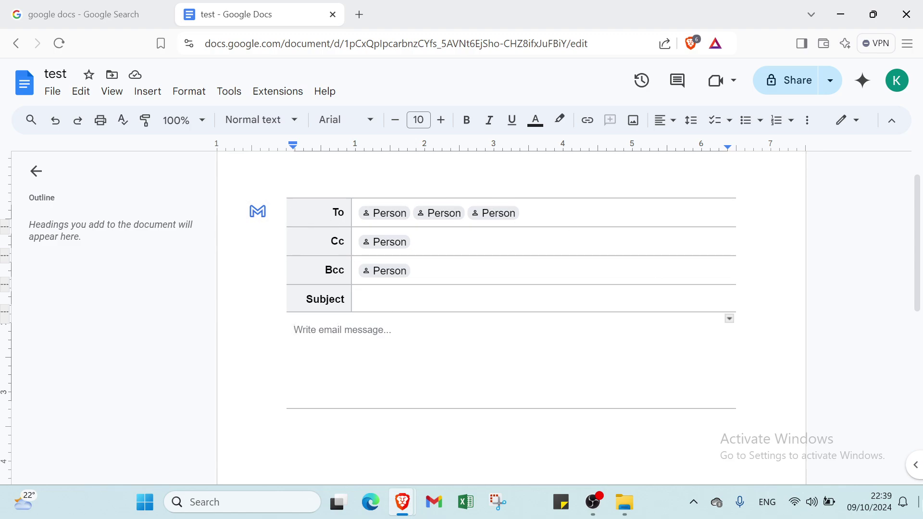
left_click(54, 121)
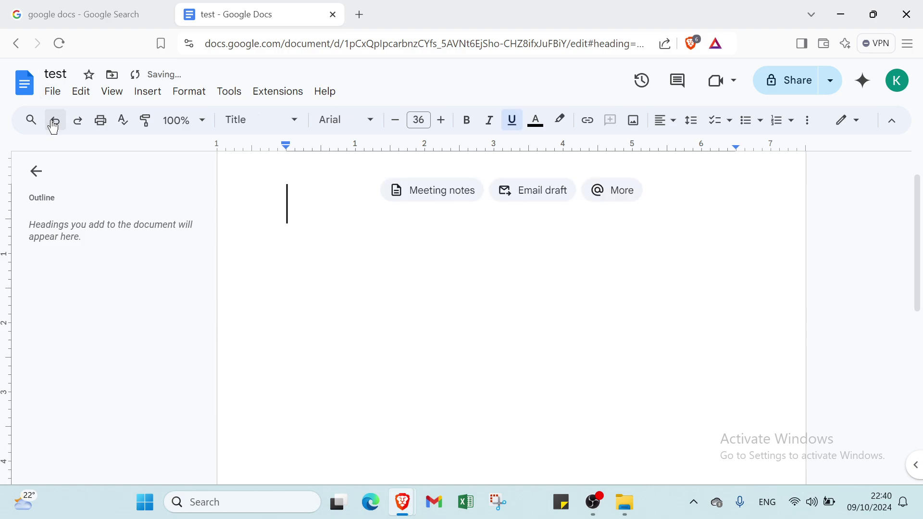
Step: Examine the further smart chips and building blocks that can be inserted, without choosing any
left_click(611, 198)
scroll(418, 303, "down", 2)
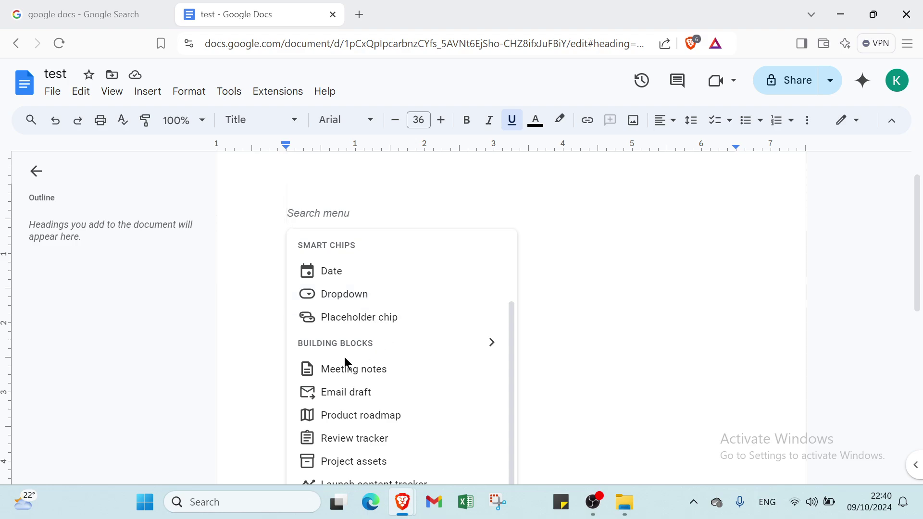
scroll(358, 376, "down", 1)
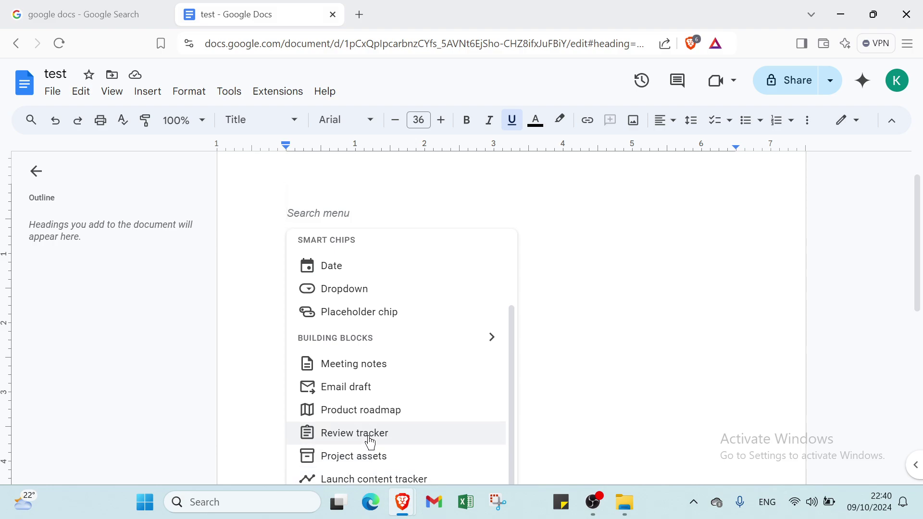
scroll(546, 424, "down", 2)
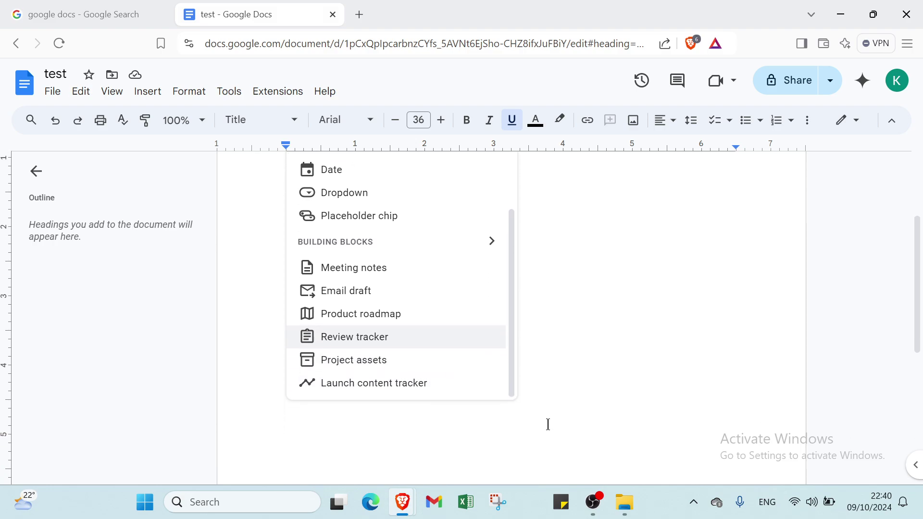
scroll(460, 355, "up", 5)
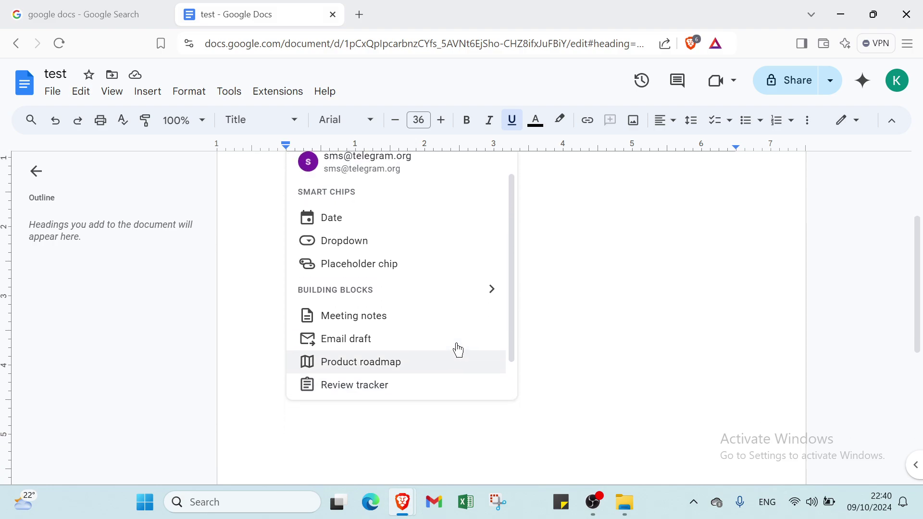
left_click(568, 299)
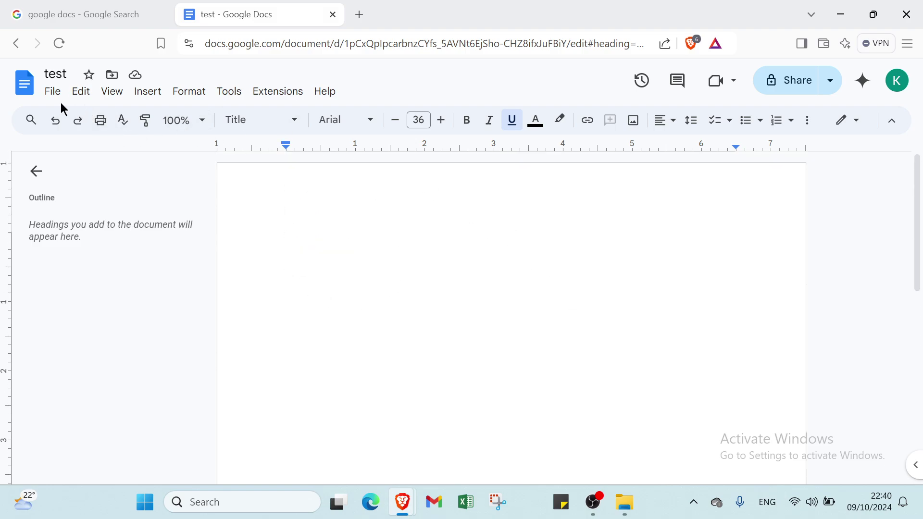
Step: Set the page zoom to 100% and apply the Title style to the empty first line
left_click(180, 119)
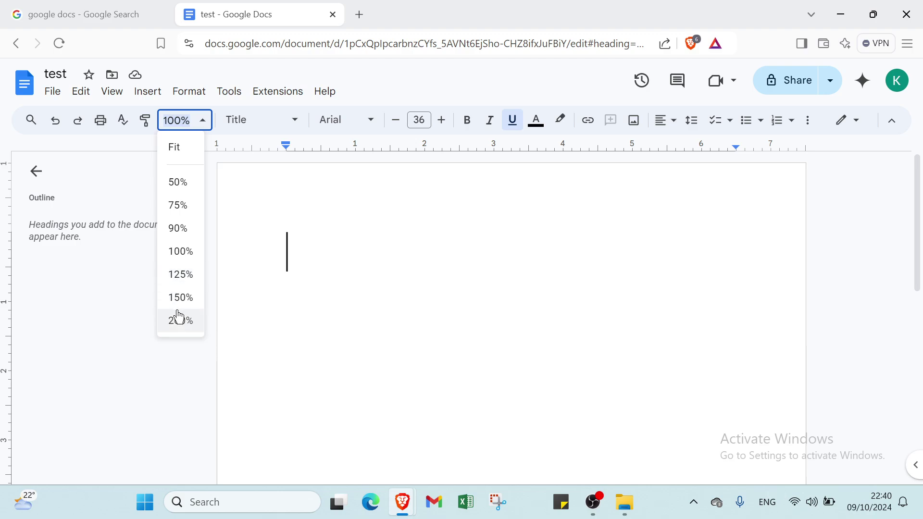
left_click(185, 255)
left_click(253, 120)
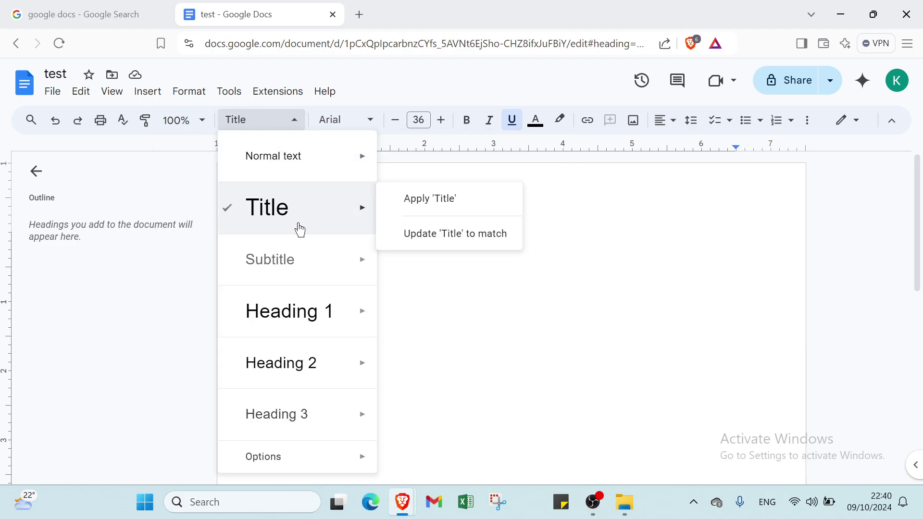
left_click(300, 230)
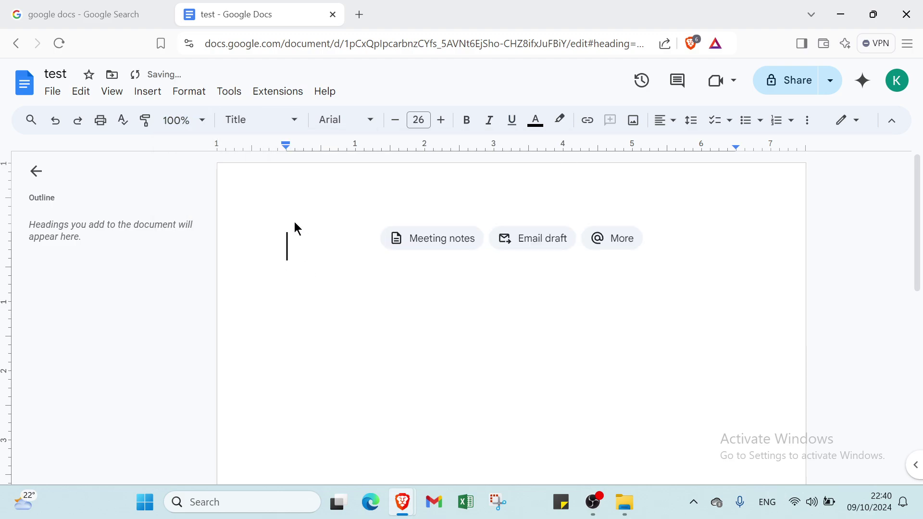
Step: Look through the available fonts, and set the title line to font size 60 and bold
left_click(355, 126)
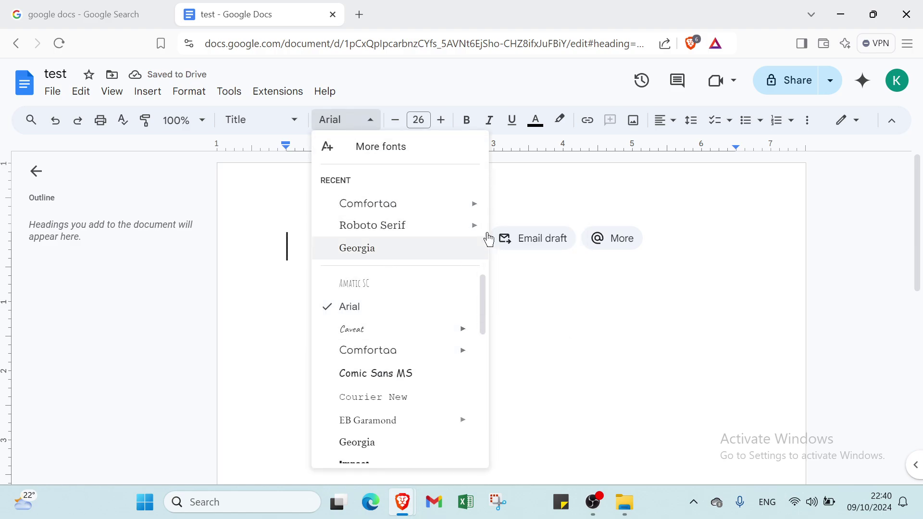
left_click(544, 191)
left_click(419, 119)
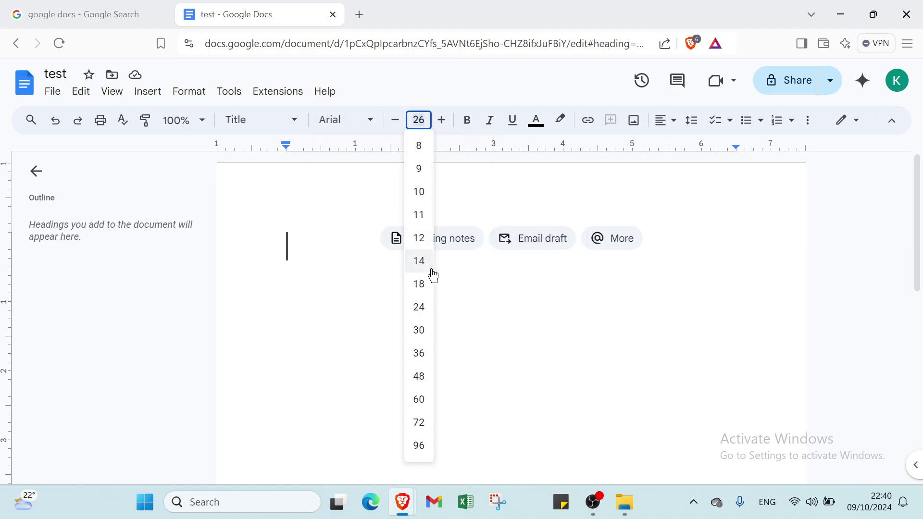
left_click(419, 399)
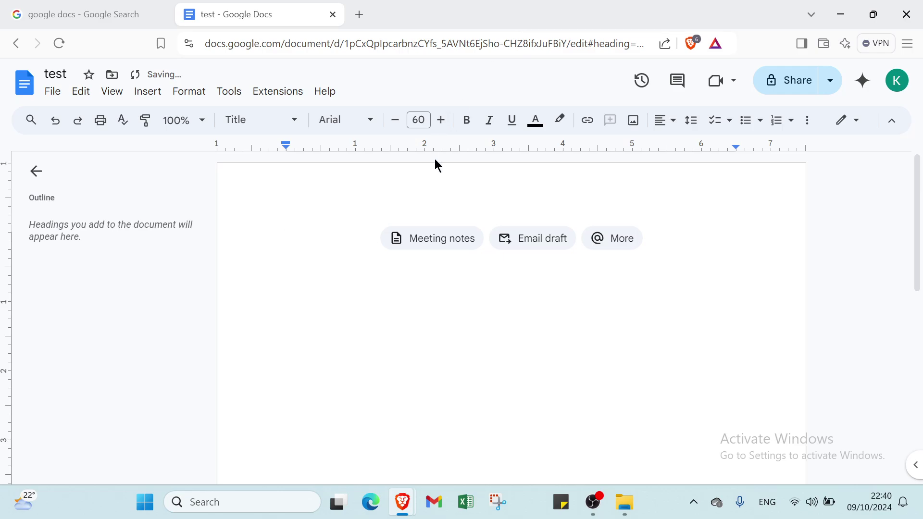
left_click(534, 121)
left_click(475, 124)
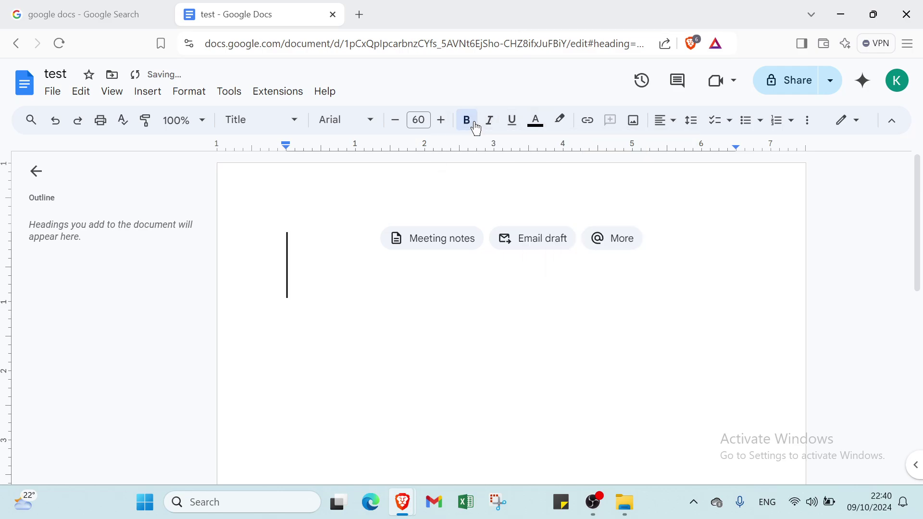
left_click(472, 126)
left_click(469, 128)
Step: Enter "Google docs" as the document's title and start a new line below it
type("googlr")
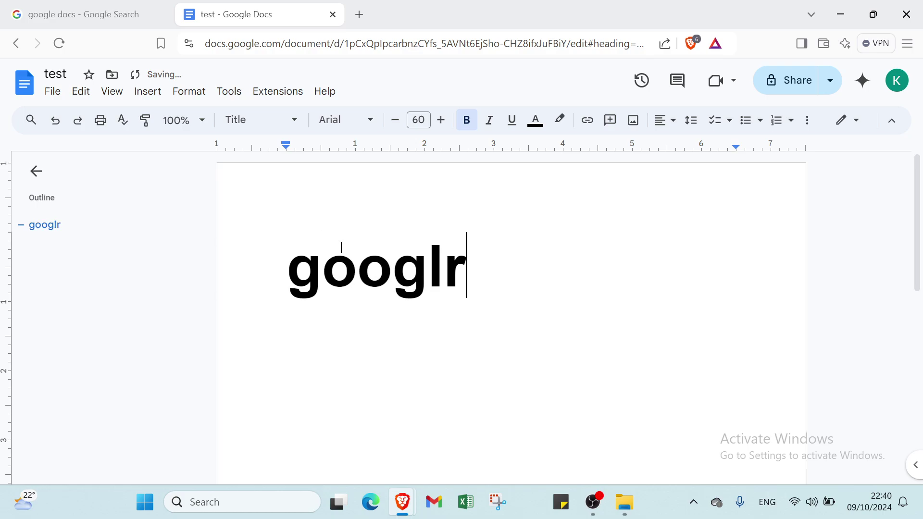
key("BackSpace")
type("e")
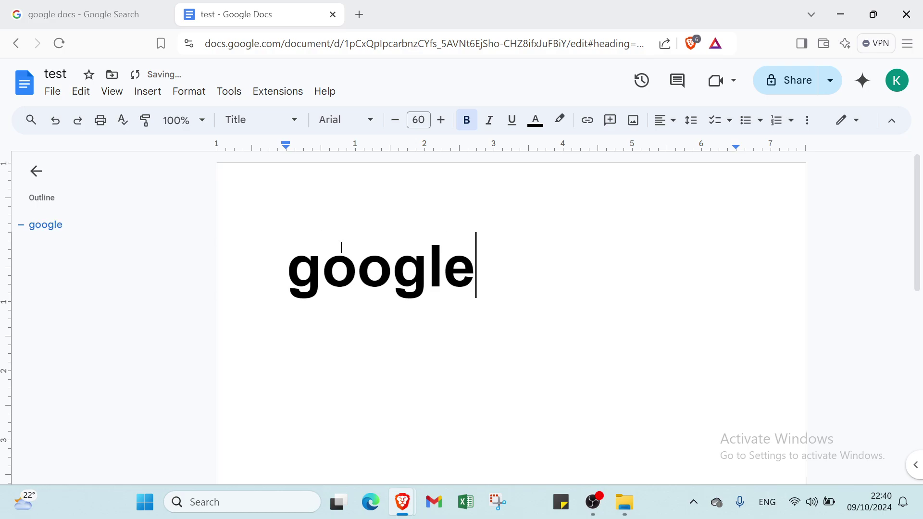
type(" do")
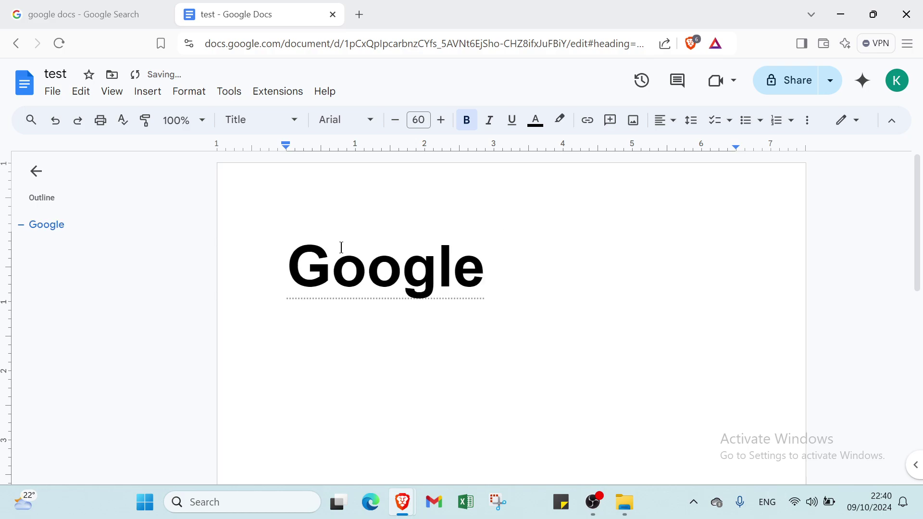
type("cs")
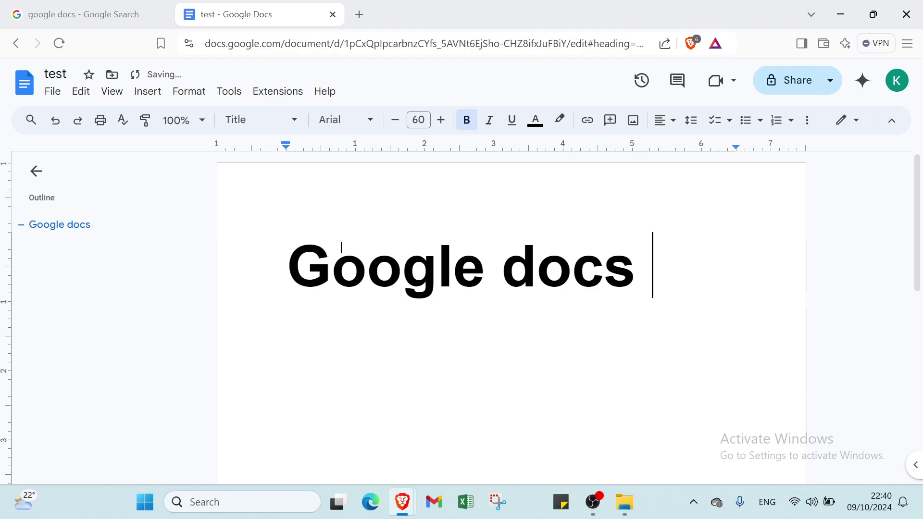
key("Return")
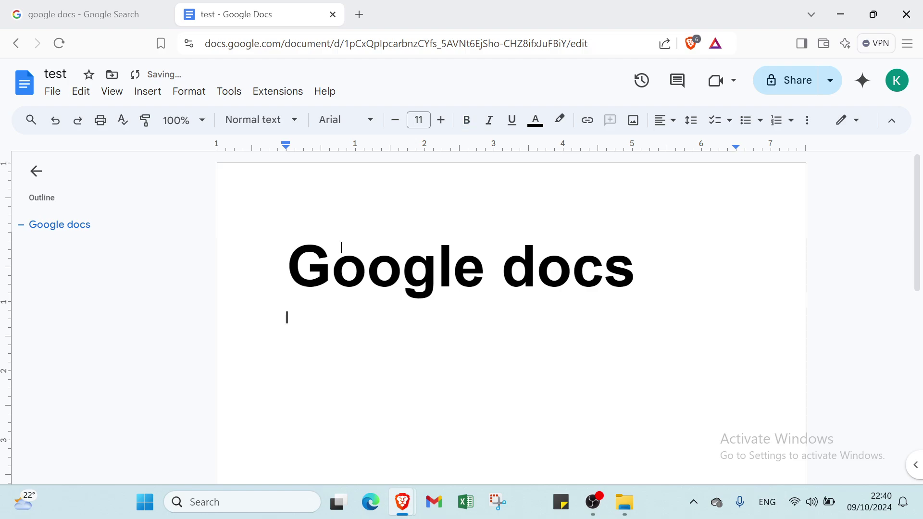
Step: Format the line below the title as a Subtitle in italic Comfortaa at size 36
left_click(237, 120)
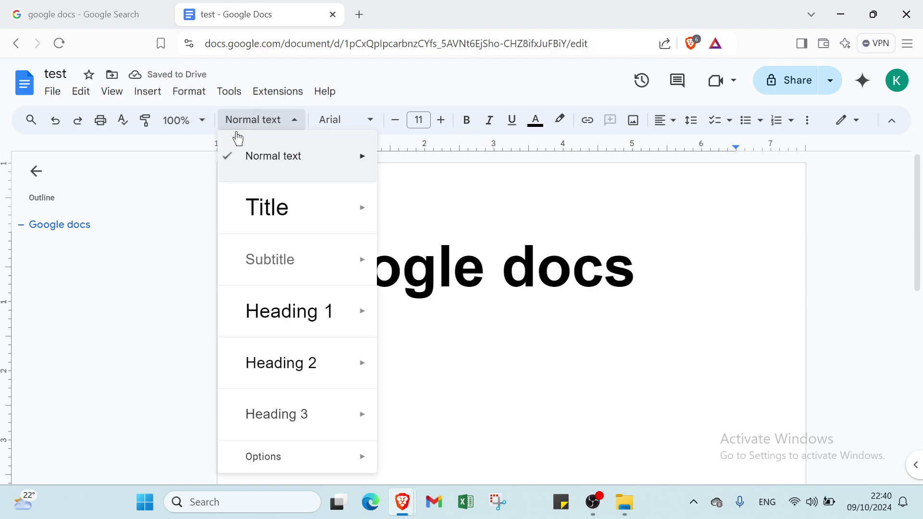
left_click(307, 280)
left_click(358, 121)
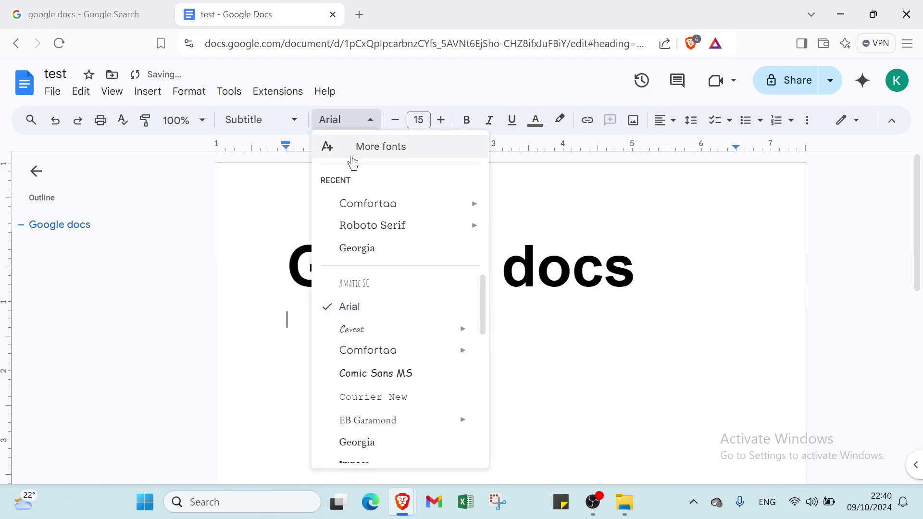
left_click(399, 353)
left_click(415, 117)
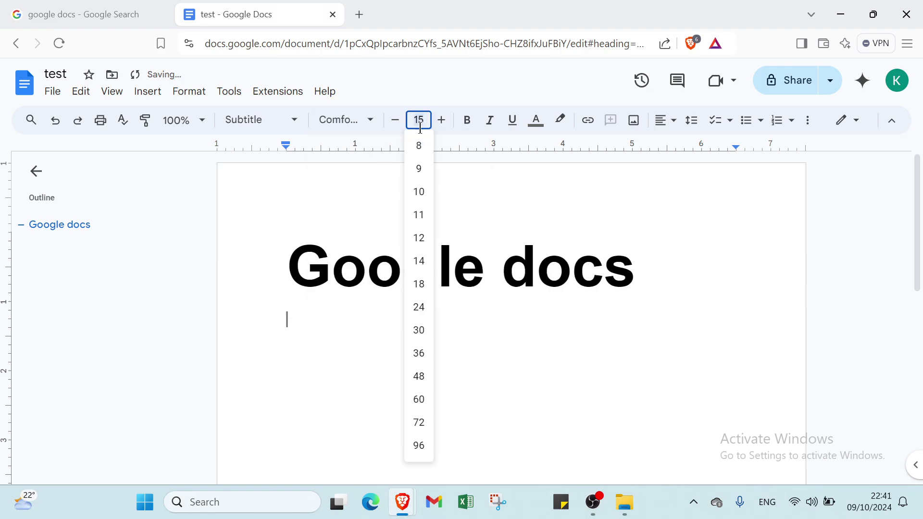
left_click(431, 351)
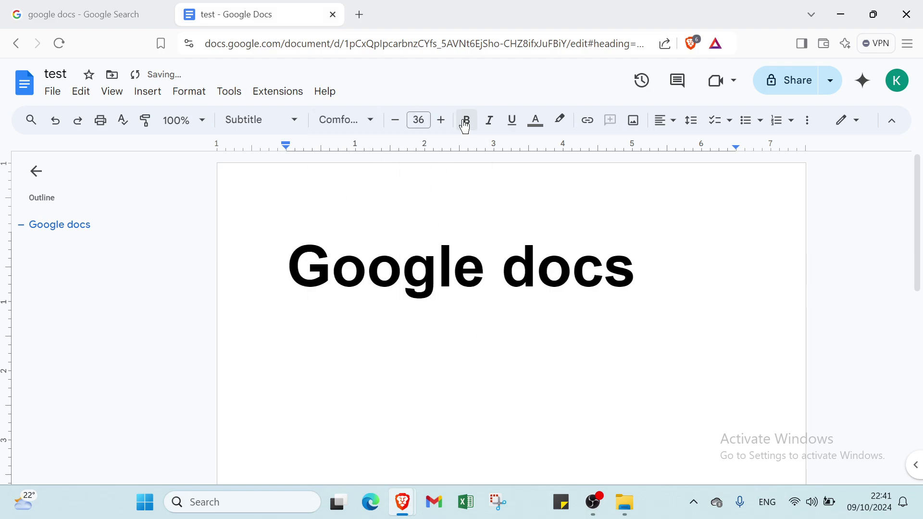
left_click(489, 119)
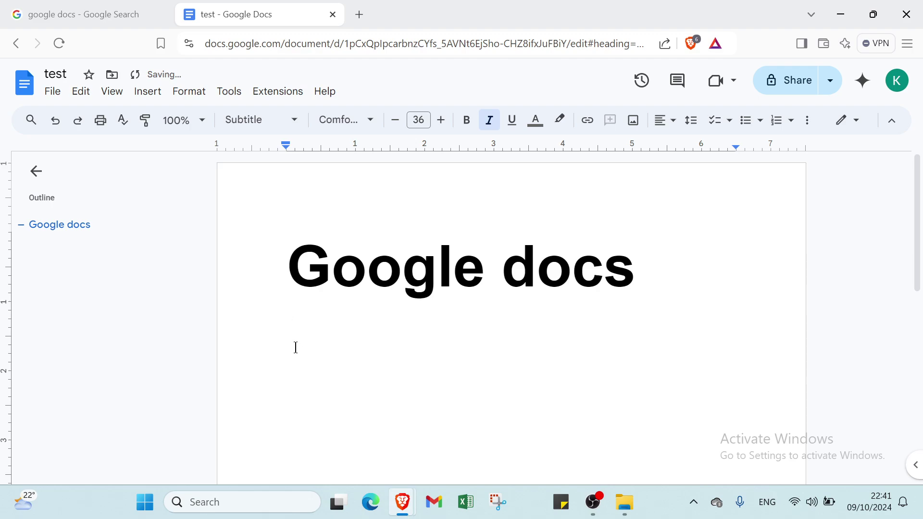
Step: Write the subtitle "How to get started with google docs" and start a new line below it
type("How")
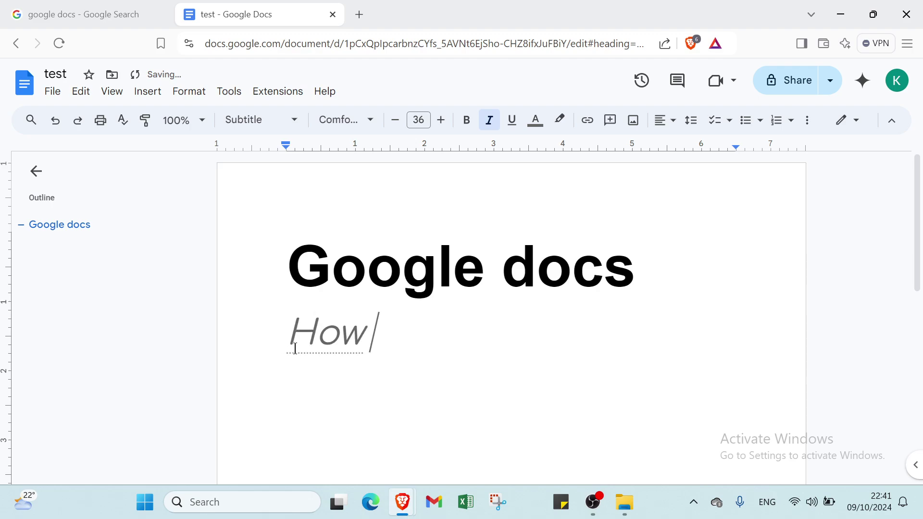
type(" to ge")
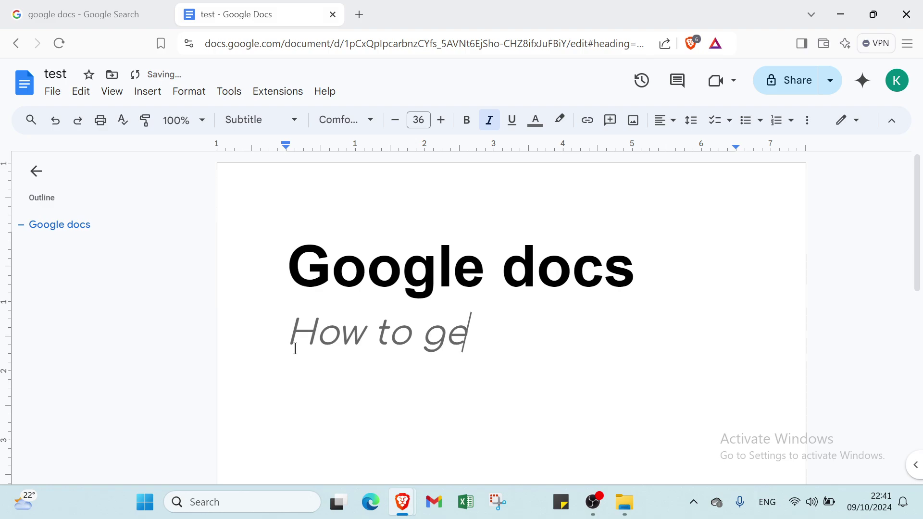
type("t starte")
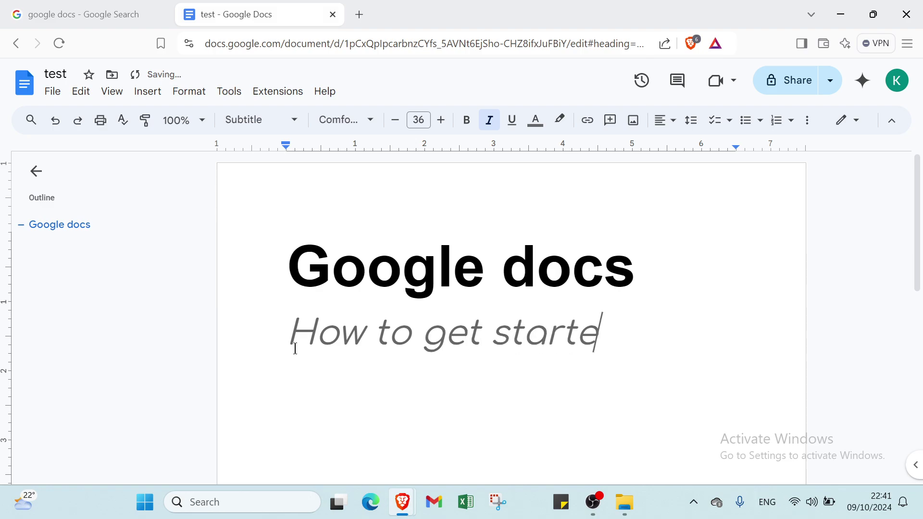
type("d wit")
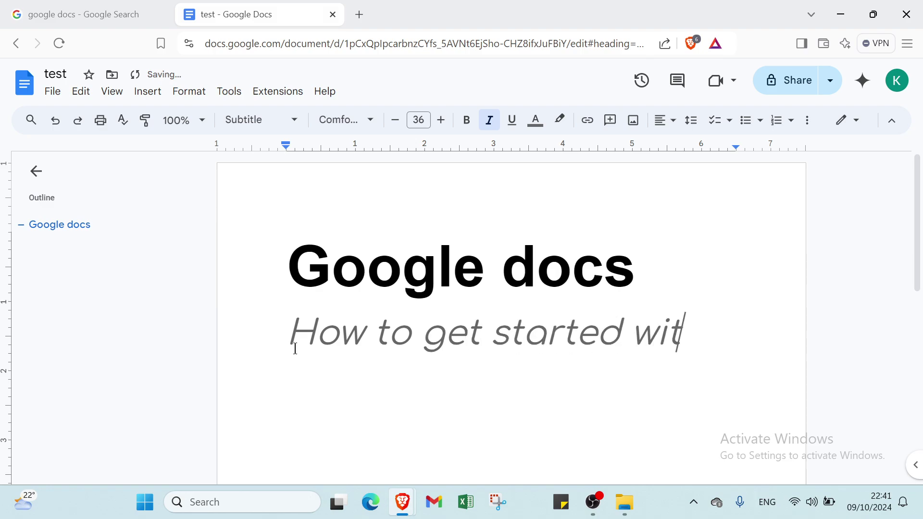
type("h god")
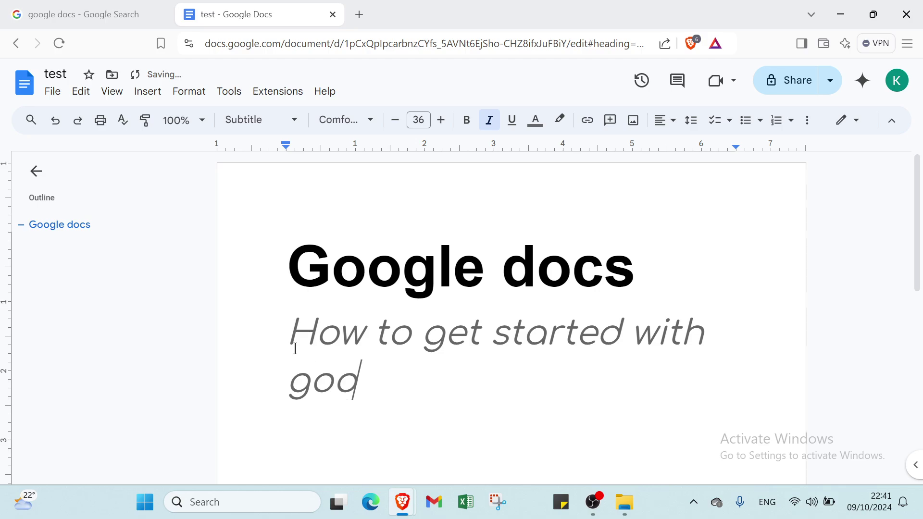
key("BackSpace")
type("ogle ")
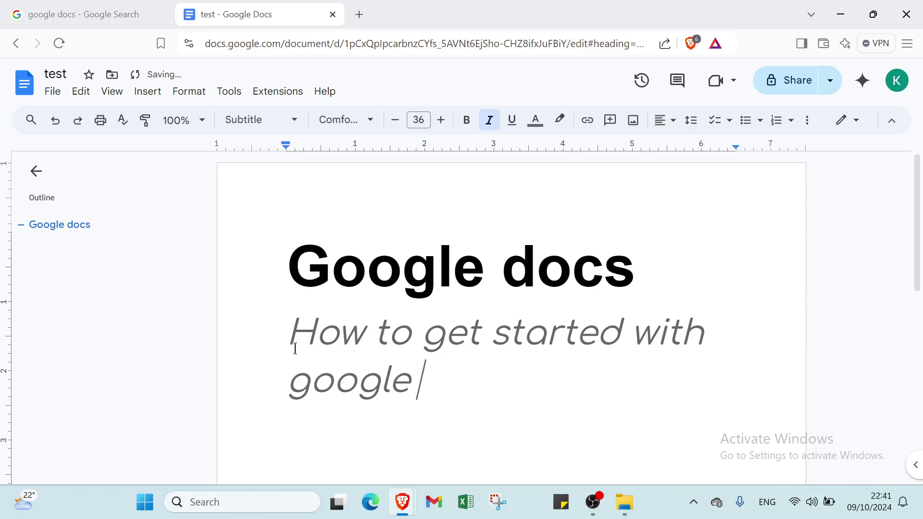
type("docs")
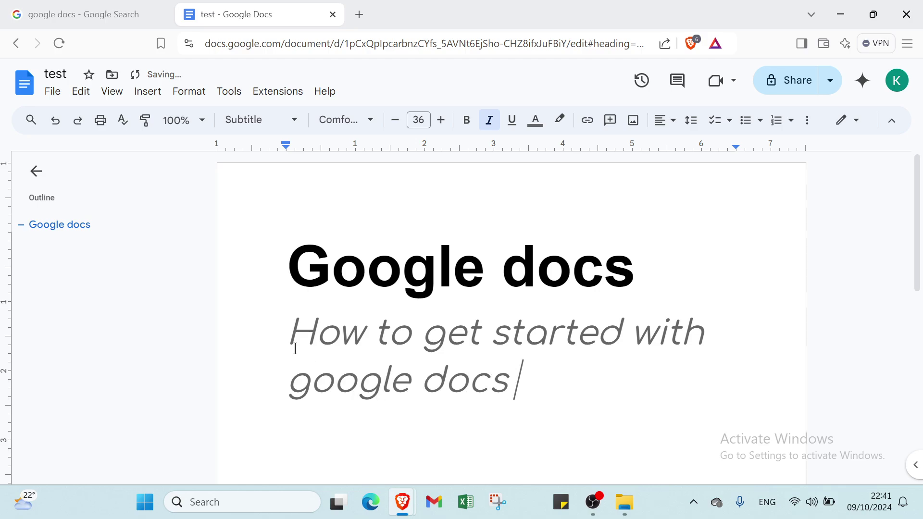
key("Return")
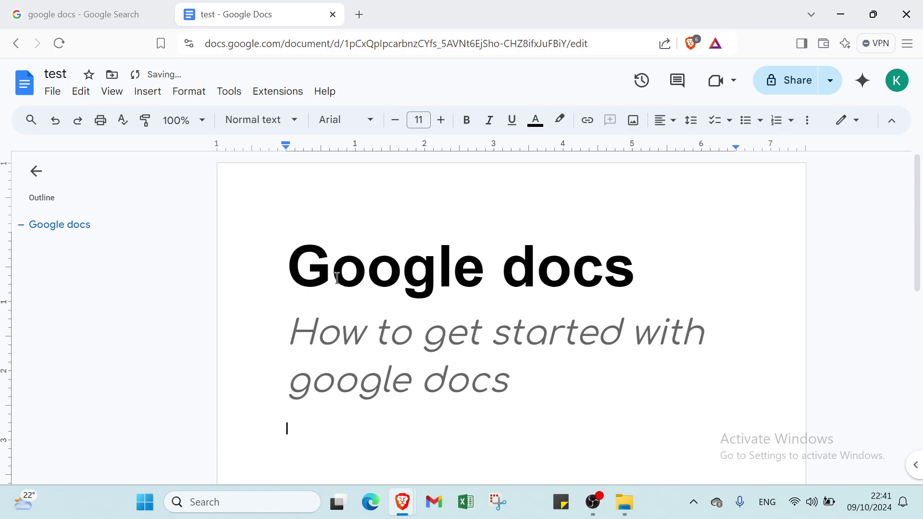
Step: Format the empty line below the subtitle as Heading 3 at font size 24
left_click(227, 121)
mouse_move(345, 323)
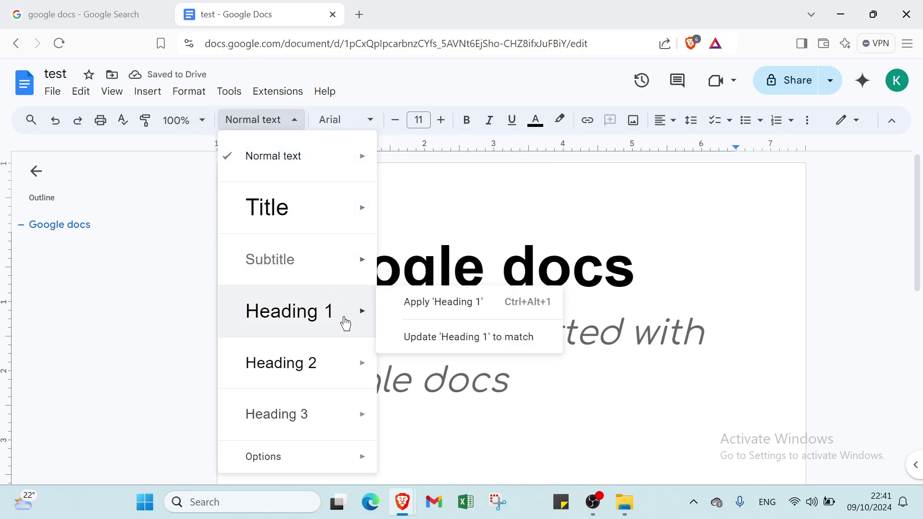
left_click(299, 433)
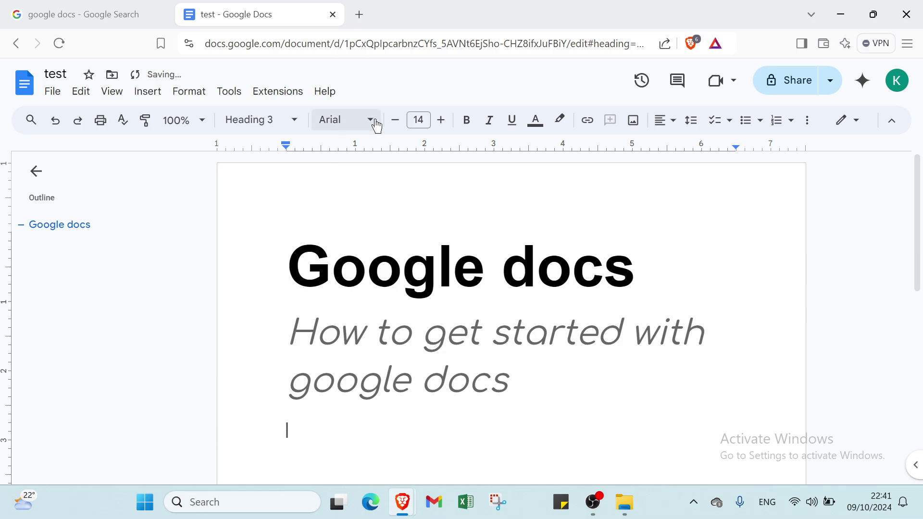
left_click(418, 120)
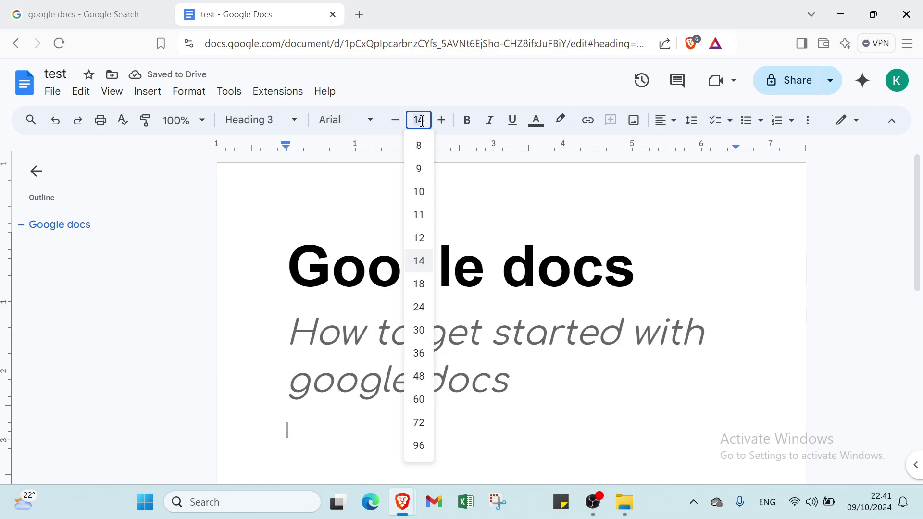
left_click(419, 307)
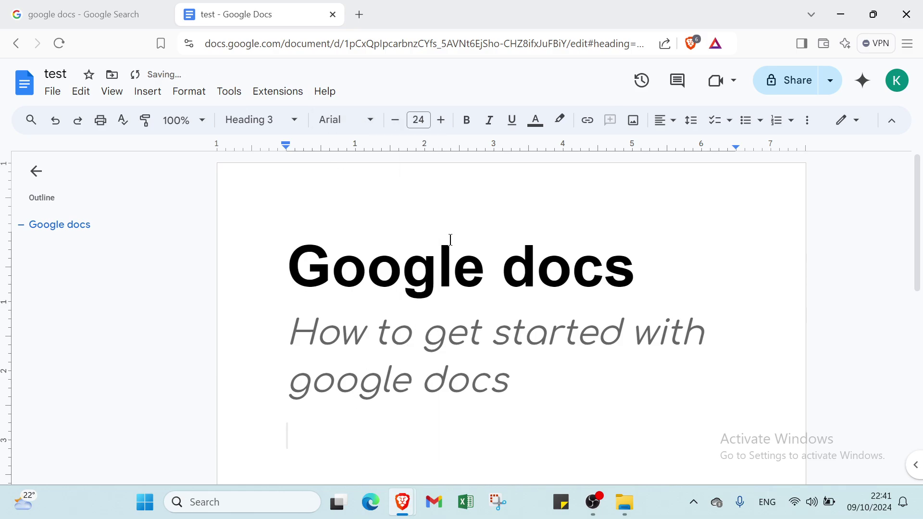
Step: Make the heading line's text red and underlined, without italic
left_click(535, 119)
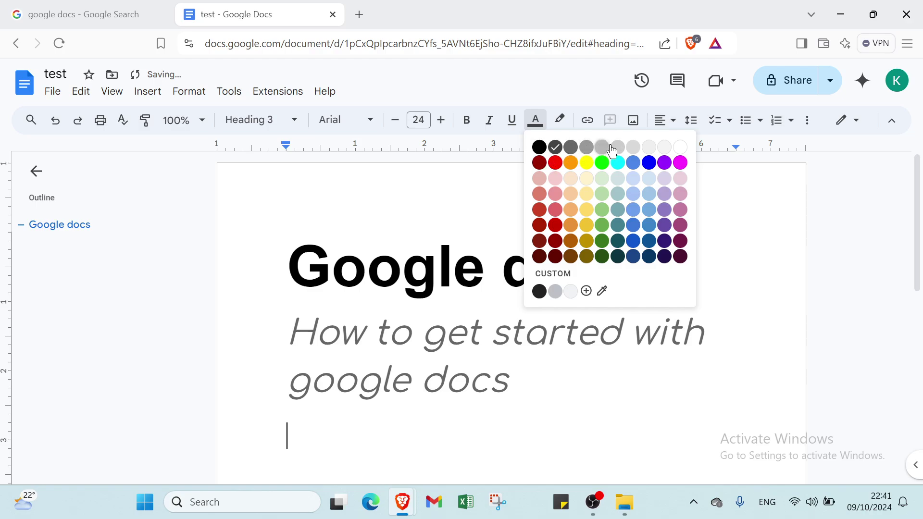
left_click(554, 163)
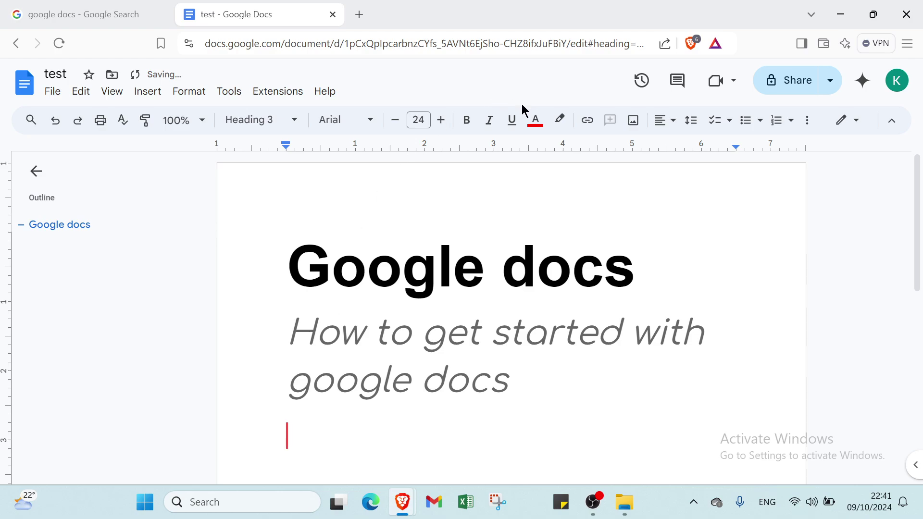
left_click(489, 120)
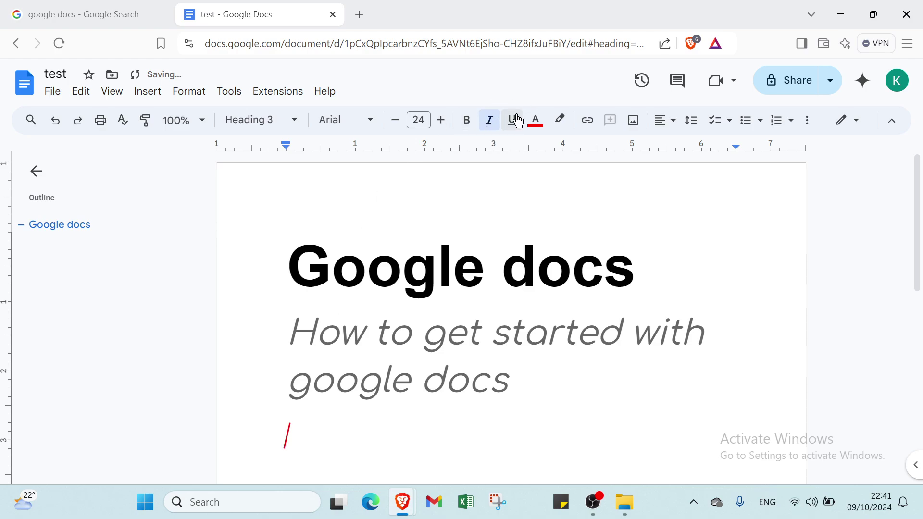
left_click(515, 120)
left_click(488, 120)
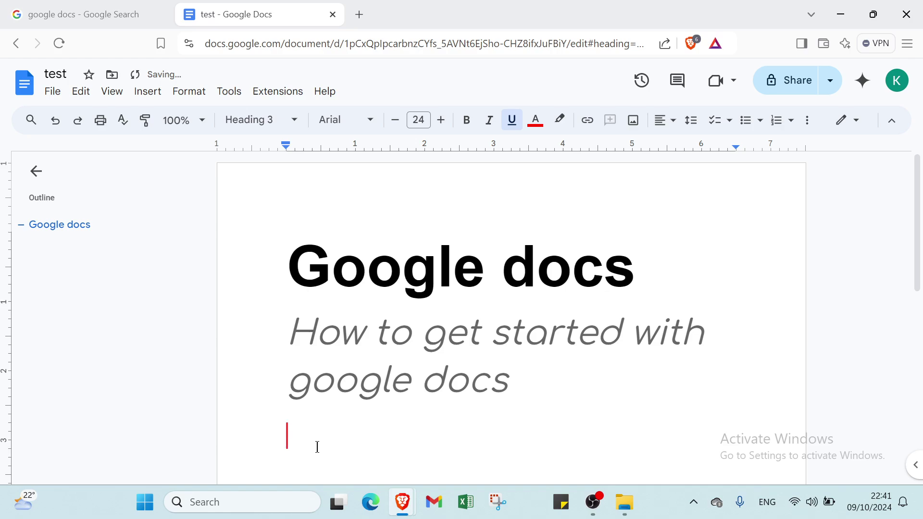
Step: Write the heading "First you have to" followed by a long row of dots as filler
type("fir")
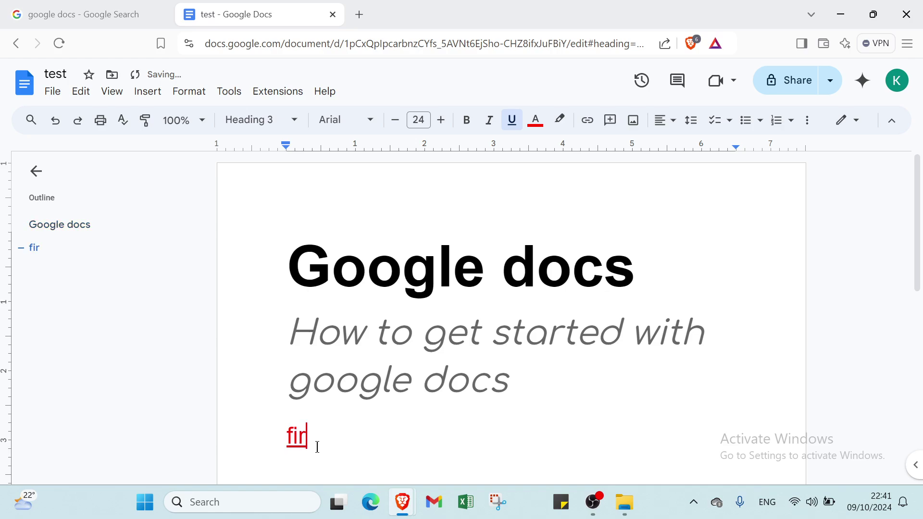
type("st you ")
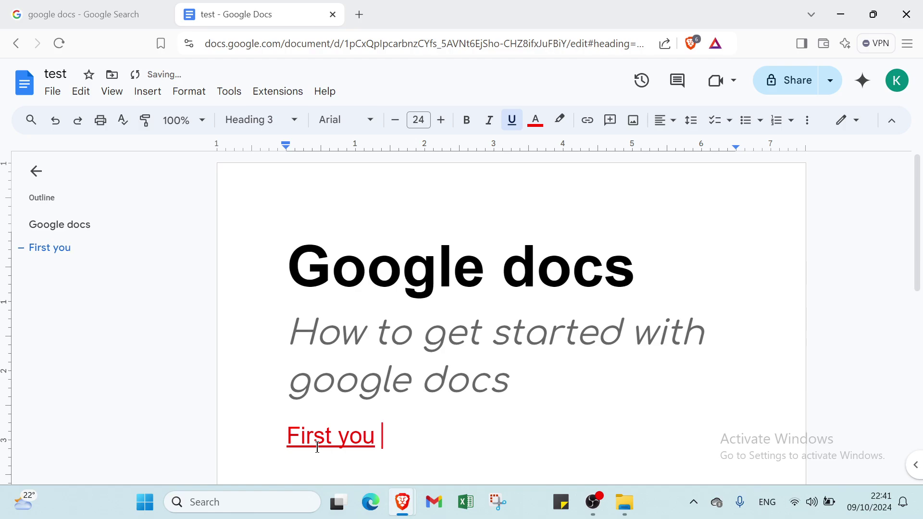
type("have to")
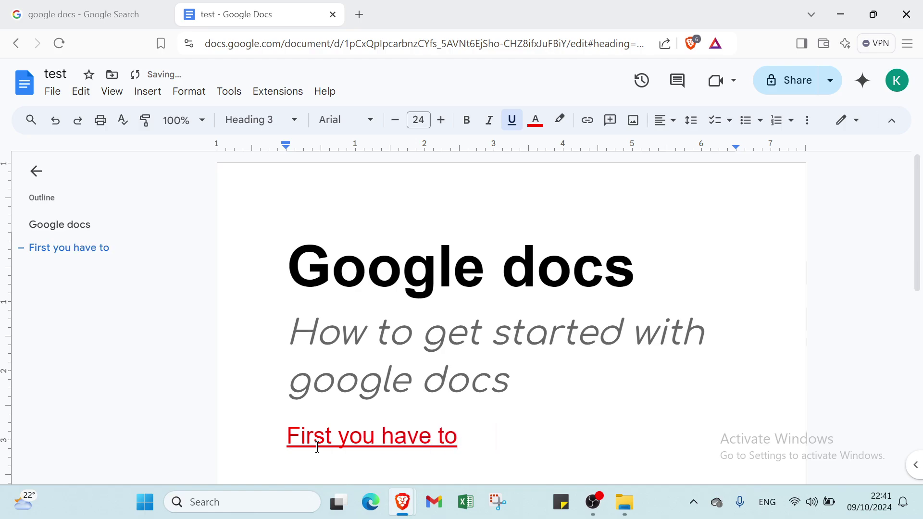
type("      ..........")
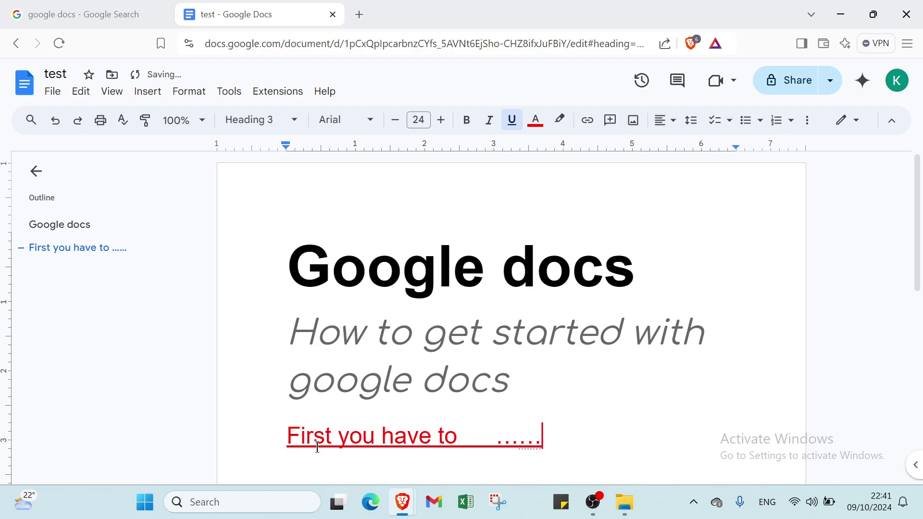
type("........................................")
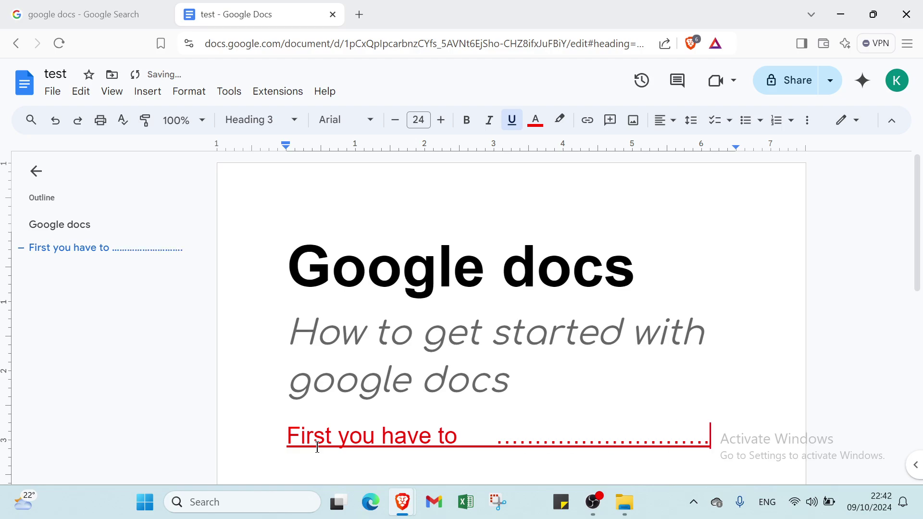
type(".........................................................................")
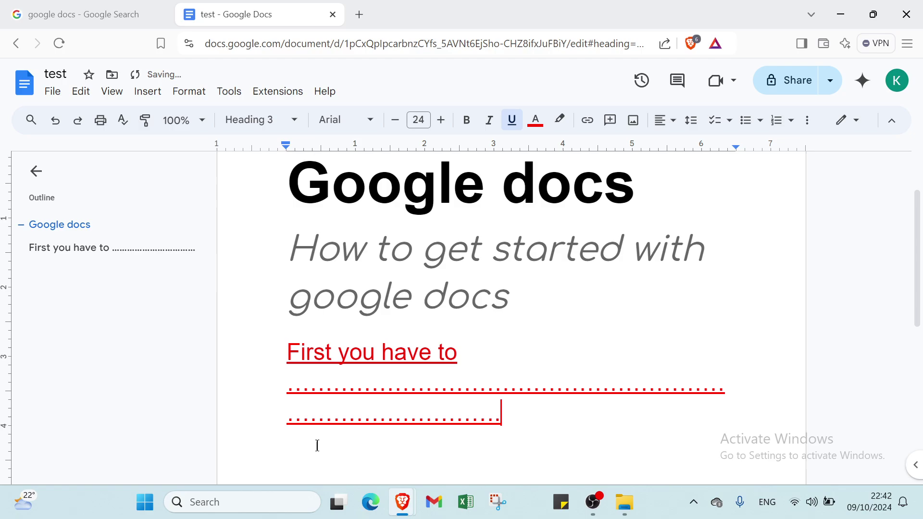
scroll(245, 286, "down", 1)
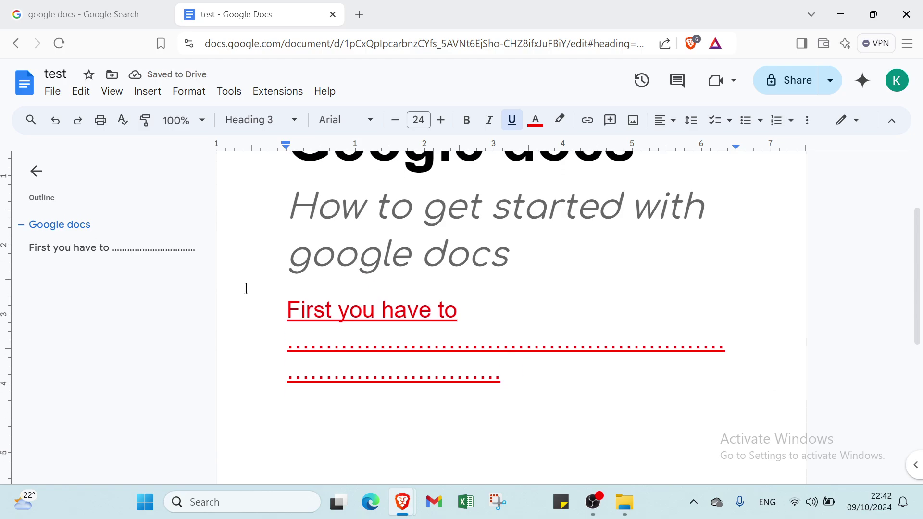
Step: Look at the highlight colours and choose black as the highlight for text at the insertion point
scroll(261, 328, "up", 3)
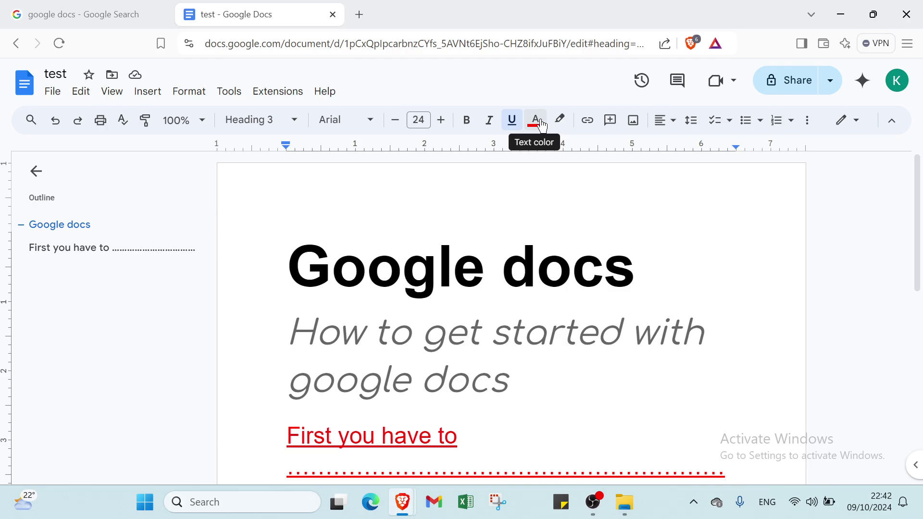
left_click(565, 126)
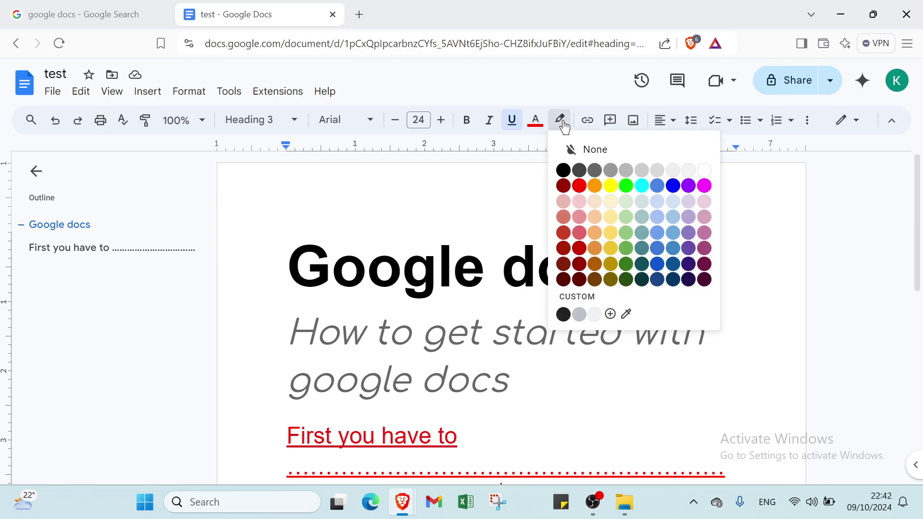
left_click(570, 168)
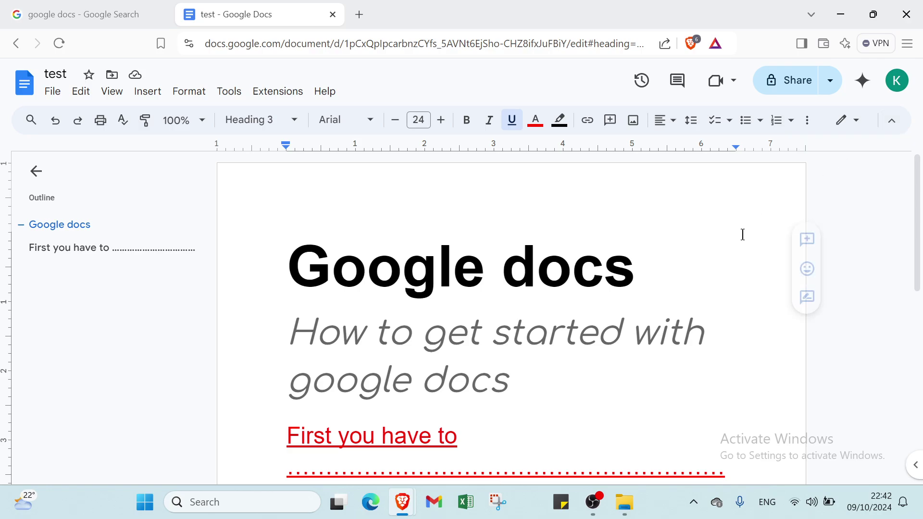
Step: Undo the edits one after another through the heading, subtitle and title, back to the blank underlined Title line at size 36
left_click(56, 126)
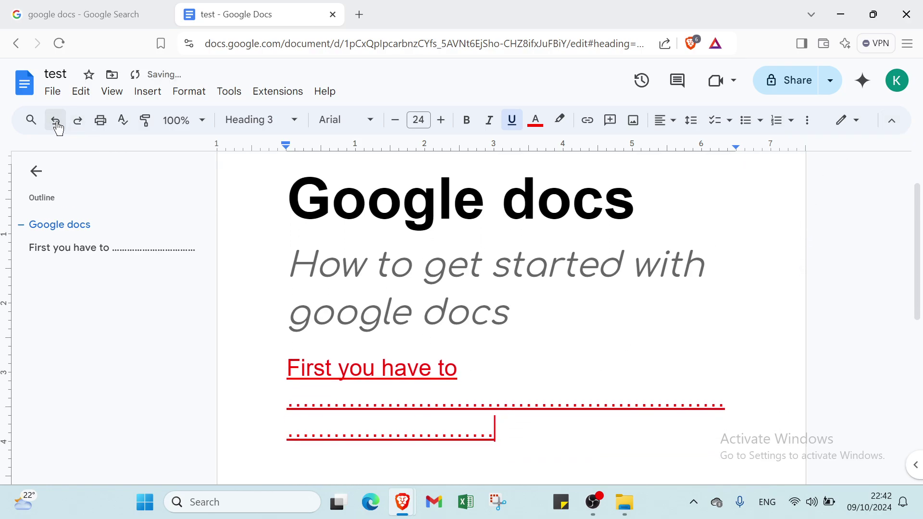
left_click(56, 126)
left_click(57, 126)
left_click(56, 126)
left_click(56, 126)
left_click(56, 125)
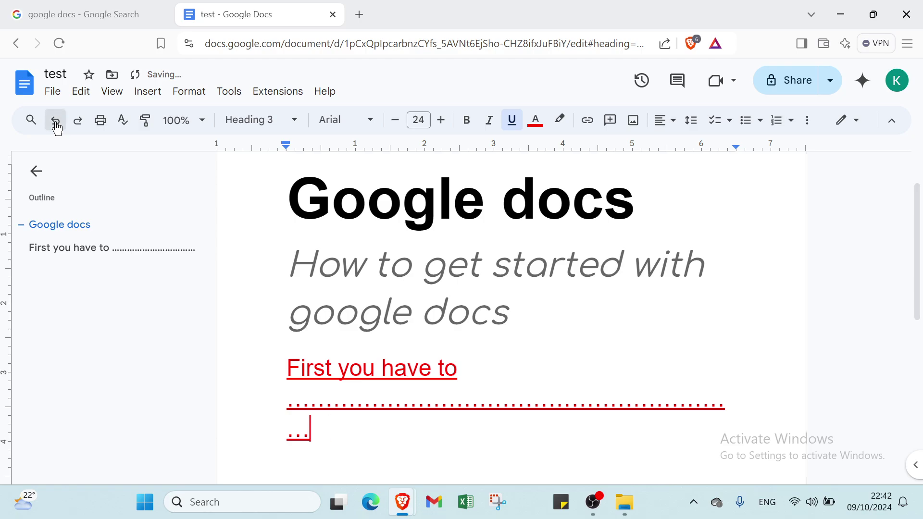
left_click(56, 126)
left_click(56, 126)
left_click(56, 126)
left_click(56, 126)
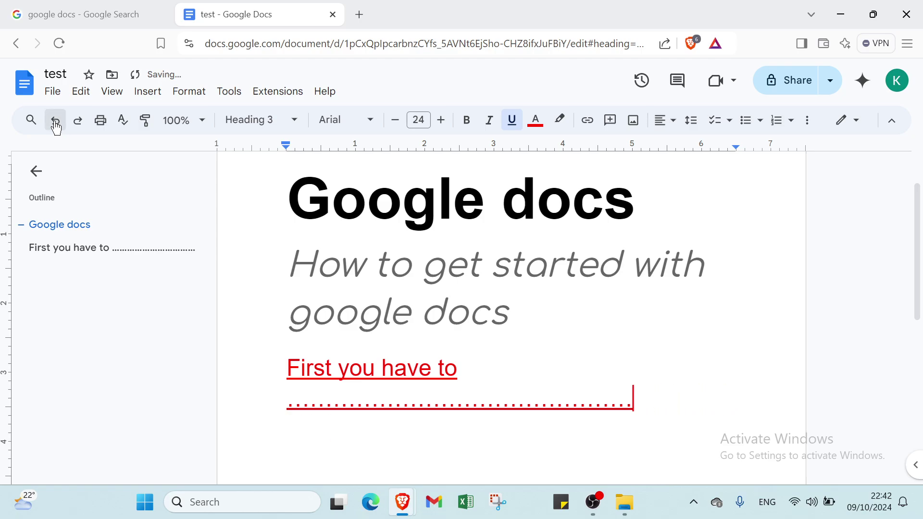
left_click(56, 126)
left_click(55, 126)
left_click(56, 125)
left_click(55, 125)
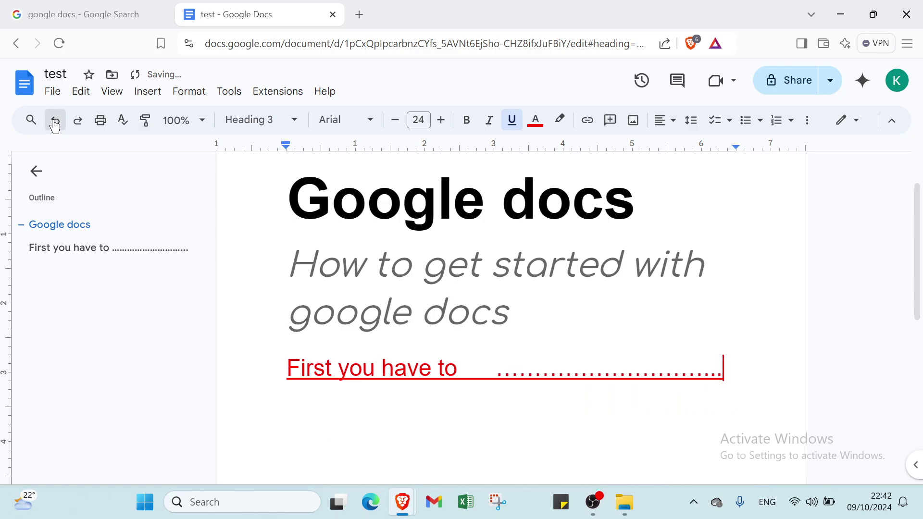
left_click(55, 124)
left_click(55, 125)
left_click(54, 124)
left_click(55, 124)
left_click(54, 124)
left_click(53, 124)
left_click(54, 124)
left_click(54, 124)
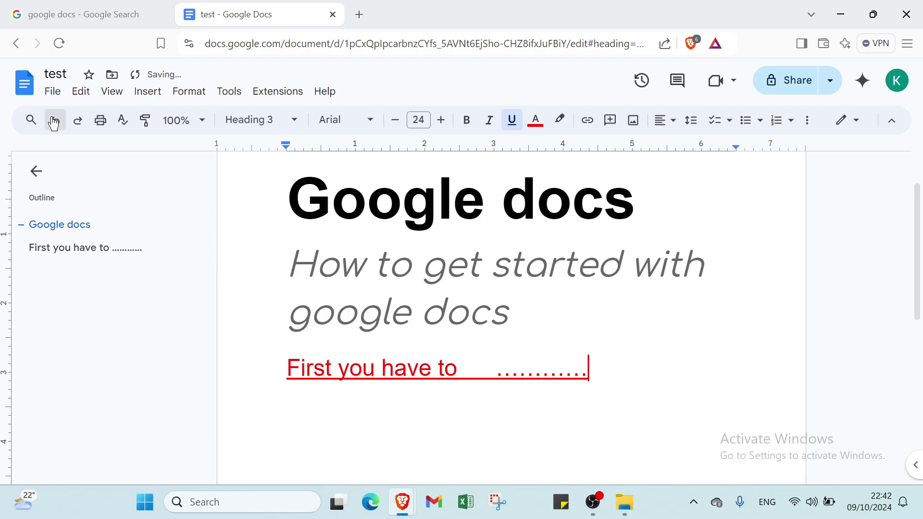
left_click(53, 124)
left_click(53, 124)
left_click(54, 124)
left_click(53, 124)
left_click(53, 124)
left_click(53, 124)
left_click(53, 124)
left_click(53, 124)
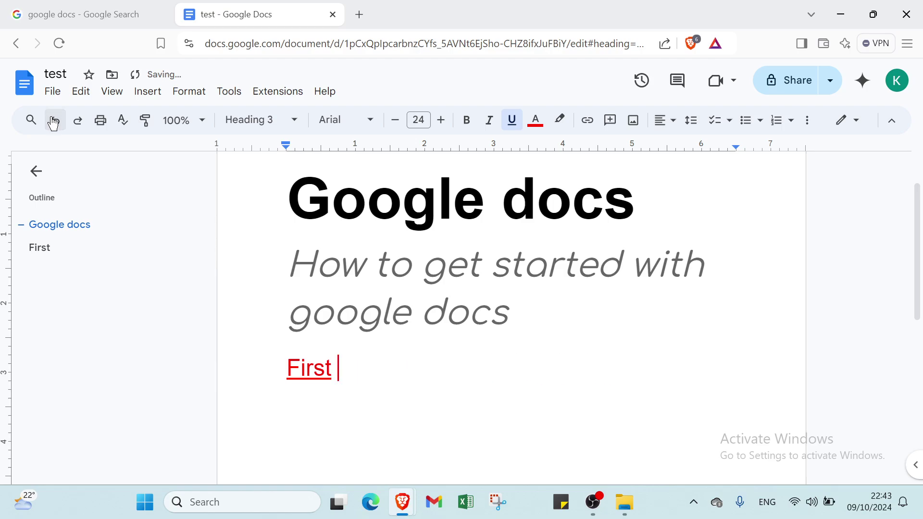
left_click(54, 124)
left_click(53, 123)
left_click(53, 124)
left_click(53, 124)
left_click(54, 124)
left_click(54, 124)
left_click(53, 124)
left_click(53, 124)
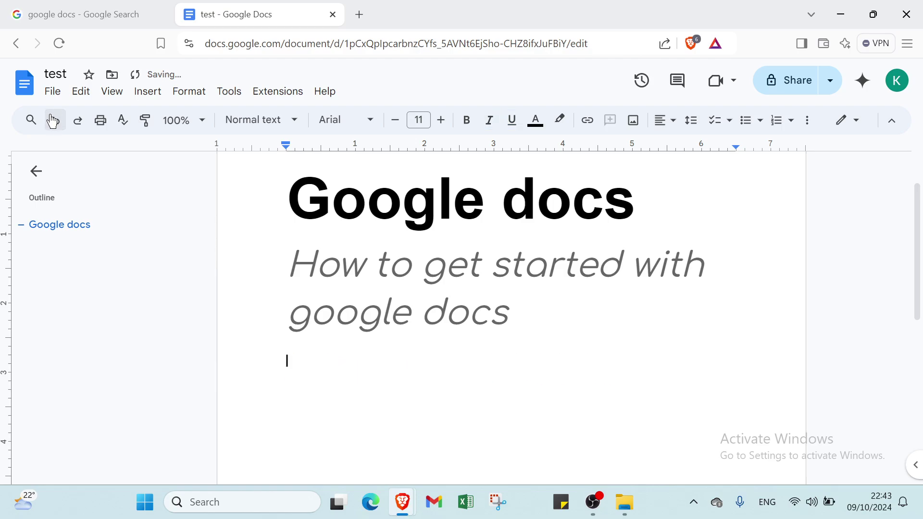
left_click(53, 123)
left_click(53, 124)
left_click(53, 123)
left_click(52, 122)
left_click(52, 121)
left_click(52, 121)
left_click(52, 120)
left_click(52, 120)
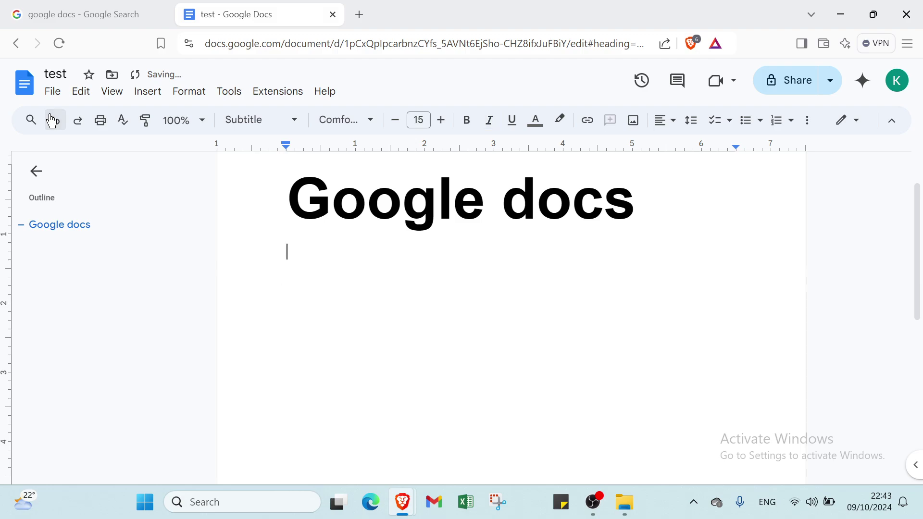
left_click(52, 120)
left_click(53, 120)
left_click(52, 120)
left_click(52, 120)
left_click(52, 120)
left_click(52, 120)
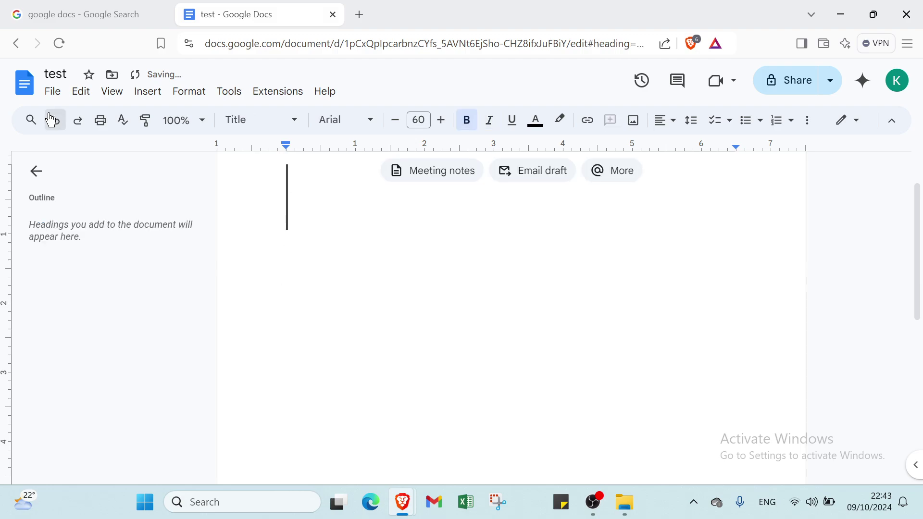
left_click(52, 120)
left_click(52, 120)
left_click(52, 120)
left_click(52, 120)
left_click(52, 120)
left_click(52, 120)
left_click(52, 121)
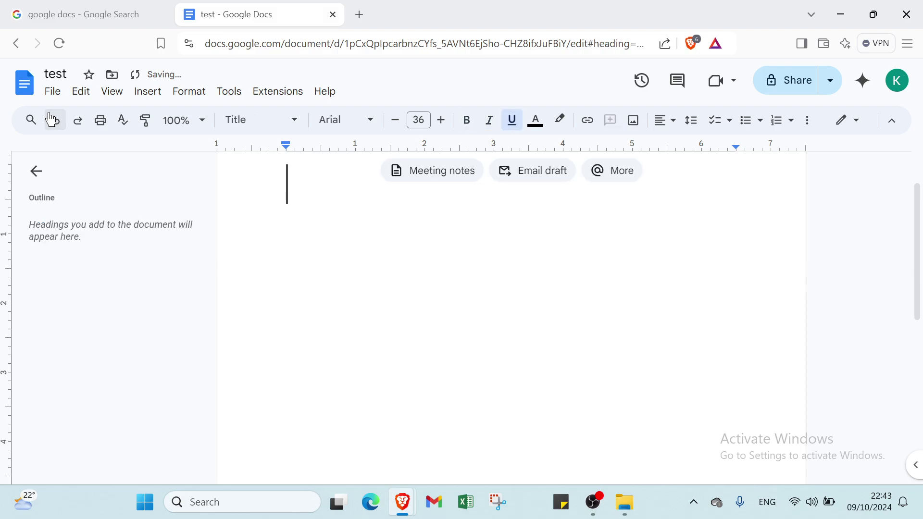
Step: Write "ggg" as sample text on the blank title line
scroll(330, 338, "up", 1)
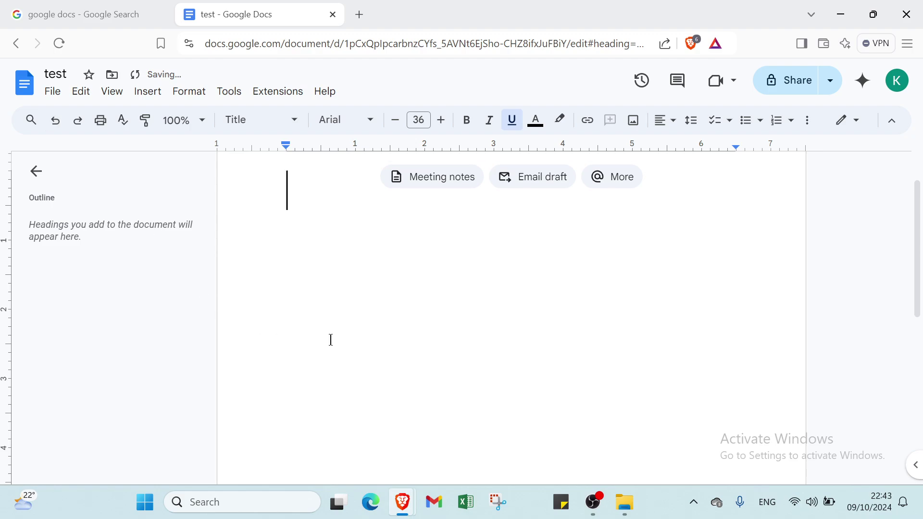
scroll(332, 311, "down", 1)
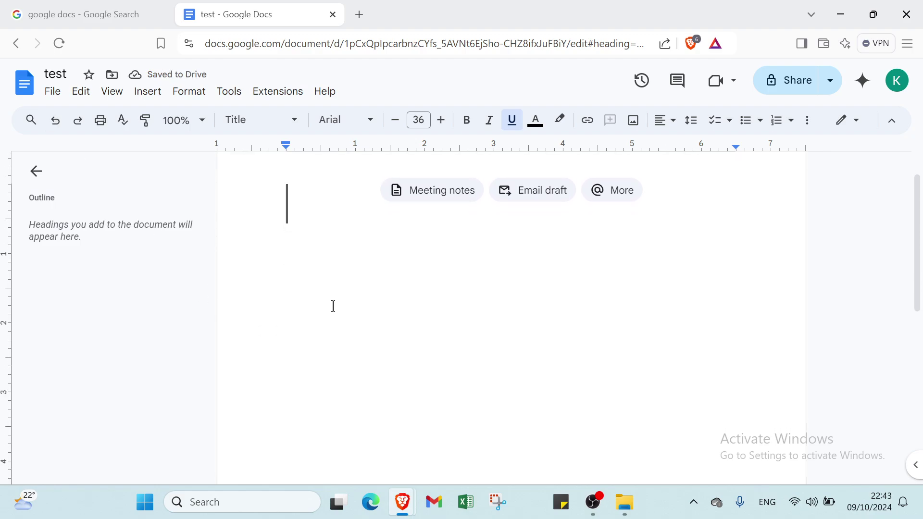
scroll(578, 325, "up", 2)
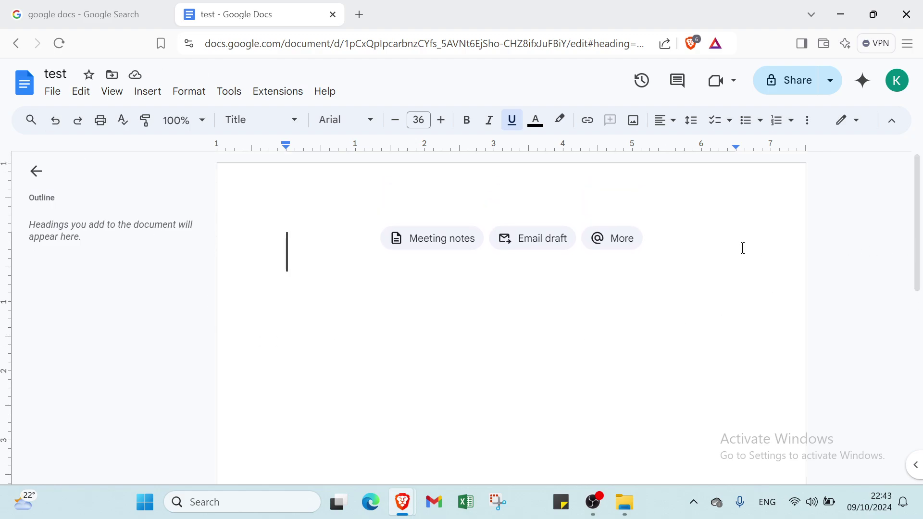
key("ctrl+a")
type("ggg")
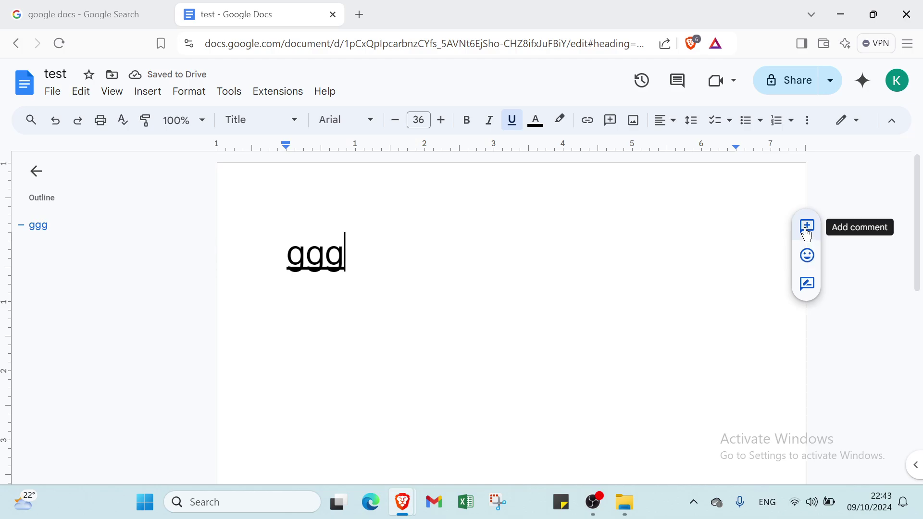
Step: Try the comment option for the "ggg" title and browse the emoji reactions by category, including animals and smileys, without adding one
left_click(806, 227)
left_click(793, 238)
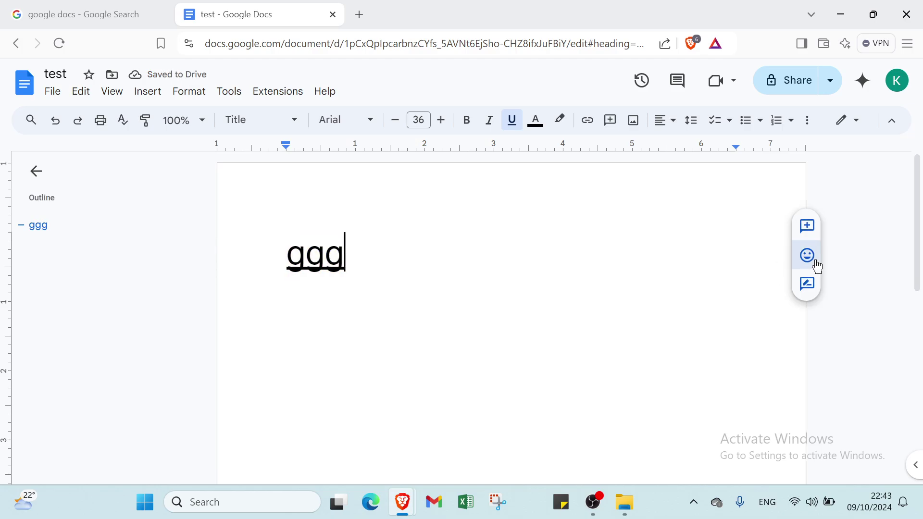
left_click(812, 262)
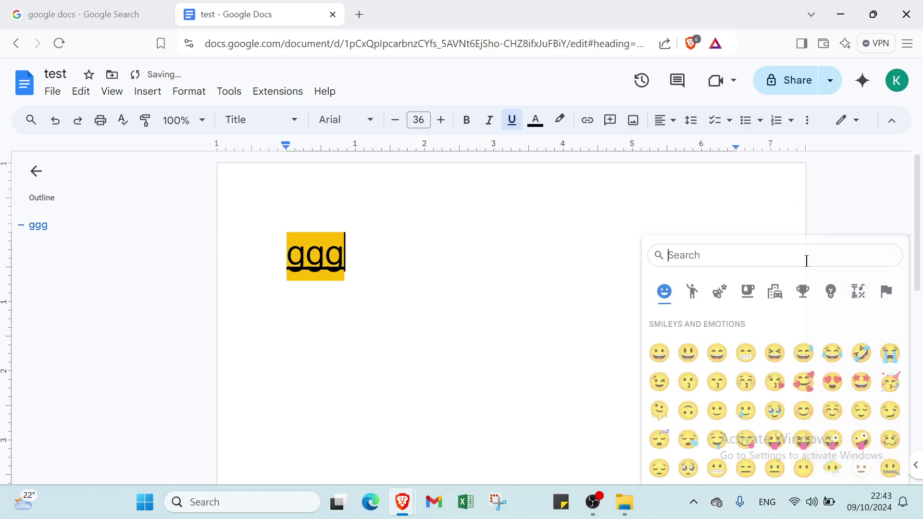
left_click(692, 291)
left_click(716, 294)
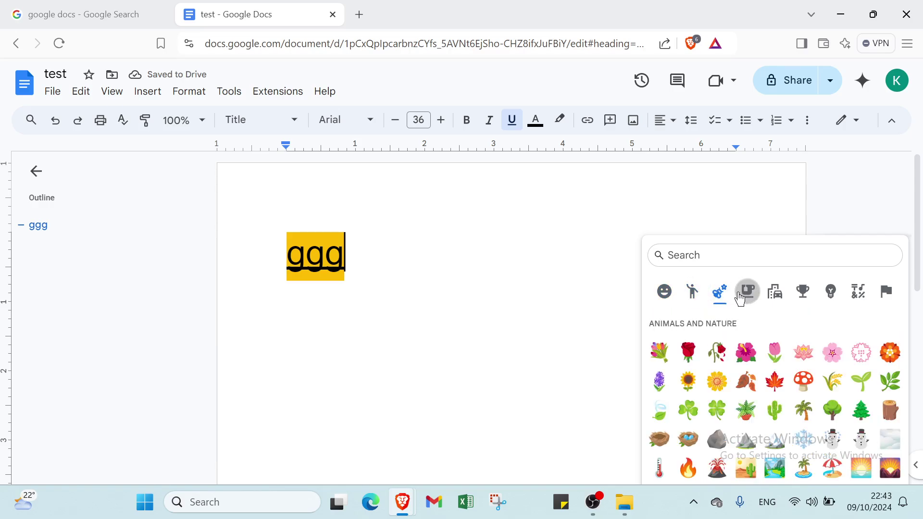
left_click(746, 292)
left_click(664, 291)
scroll(738, 322, "down", 15)
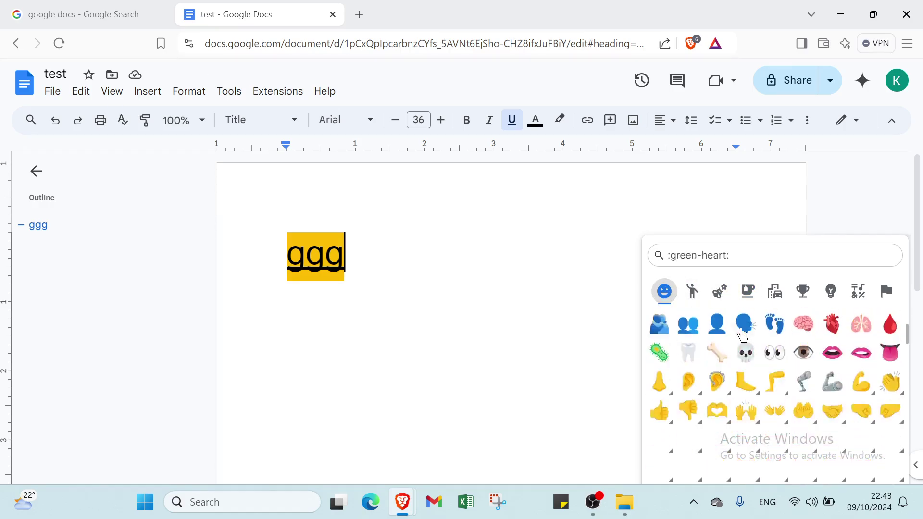
scroll(736, 319, "down", 3)
left_click(658, 212)
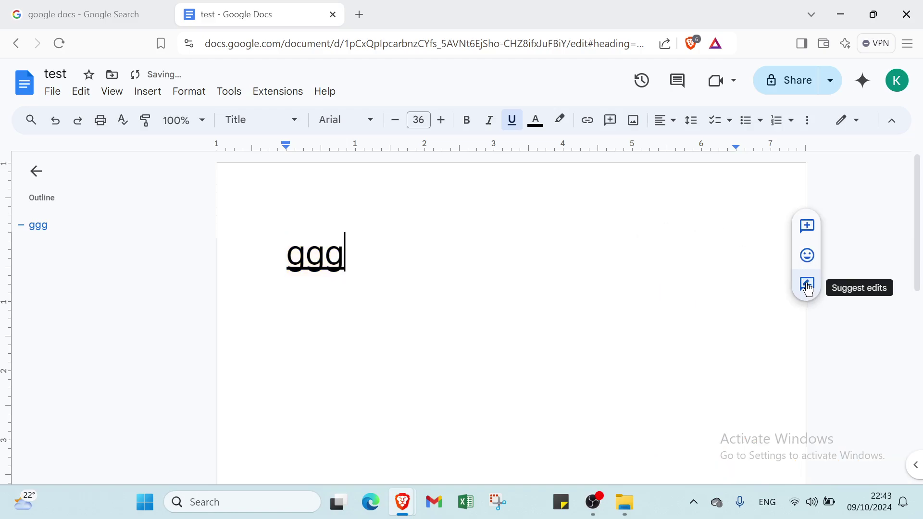
Step: Switch the document to suggesting mode, and open and close the sharing dialog
left_click(804, 283)
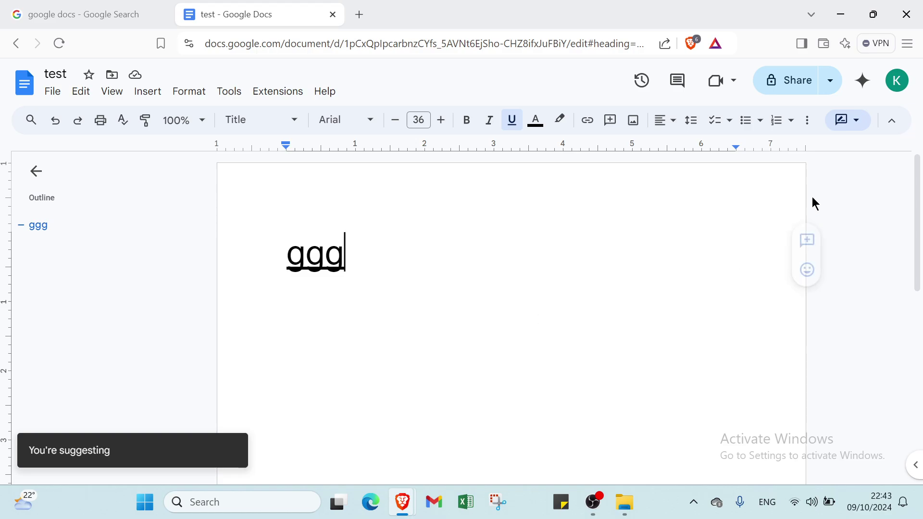
left_click(816, 90)
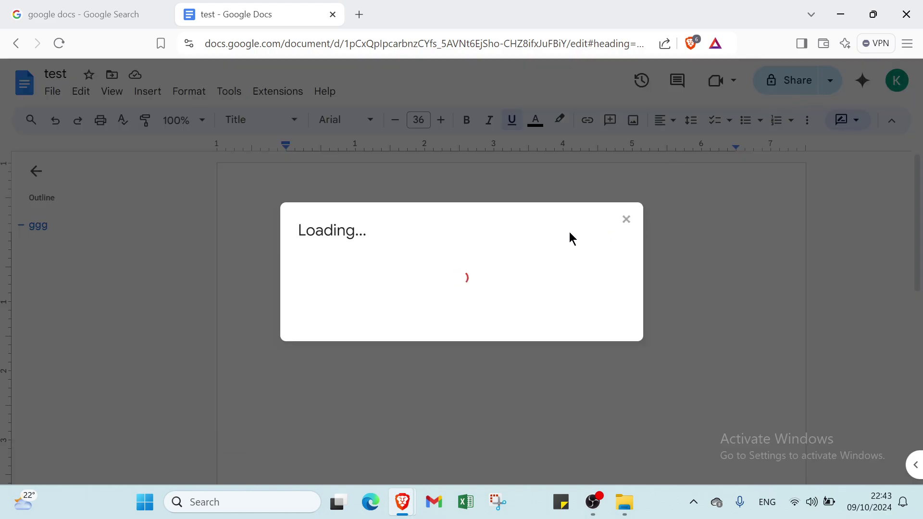
left_click(626, 220)
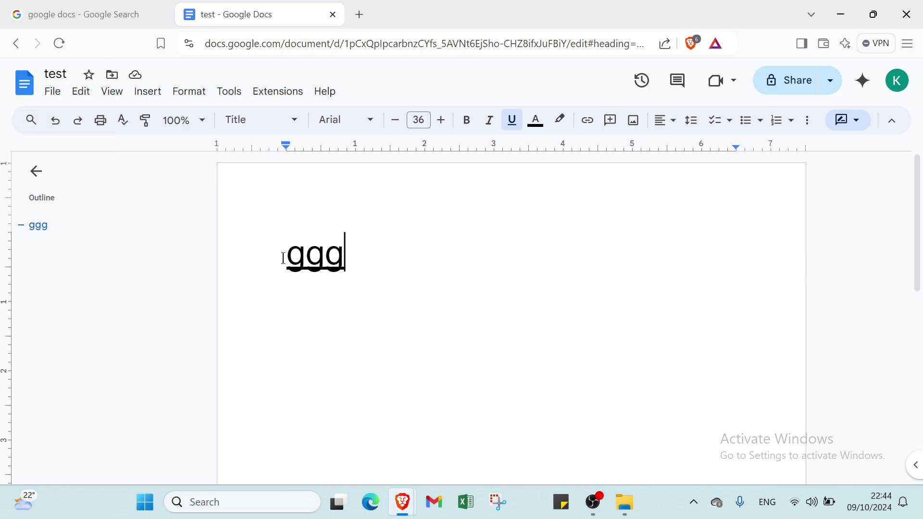
Step: Suggest deleting the whole title text "ggg"
key("BackSpace")
key("BackSpace")
key("BackSpace")
key("Right")
key("Right")
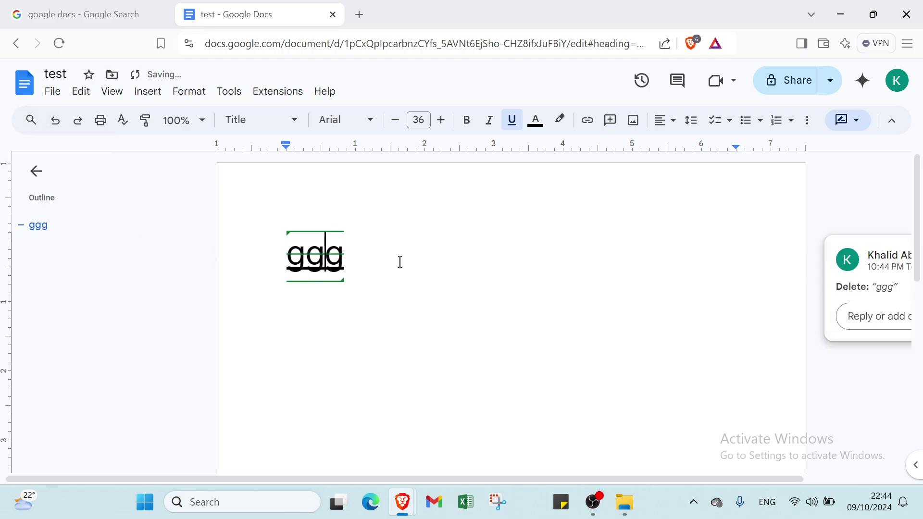
key("Left")
key("Left")
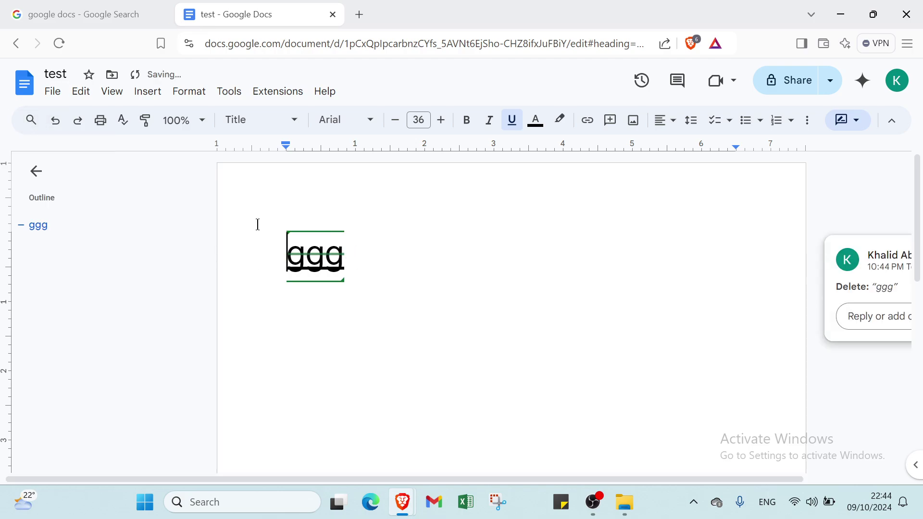
Step: Undo the suggested deletion and the sample title text, and leave the document for the "google docs" search results tab
left_click(57, 123)
left_click(59, 126)
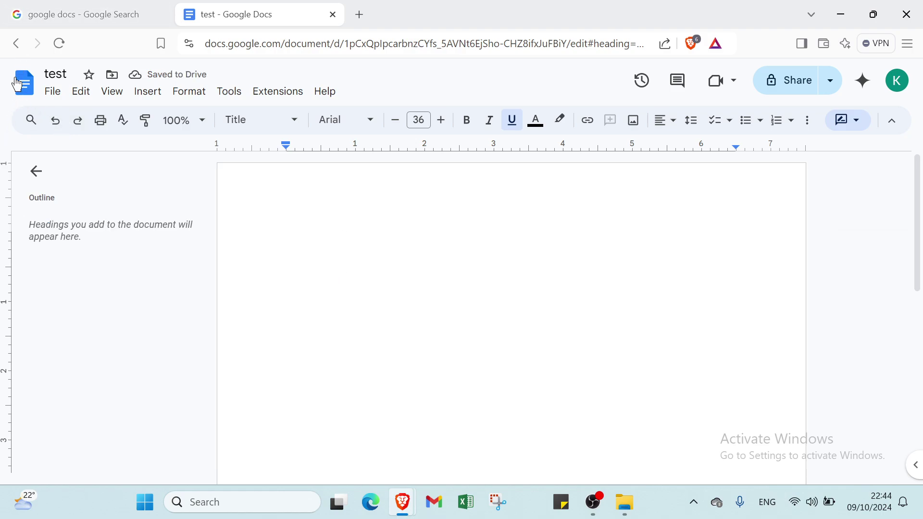
left_click(18, 43)
left_click(41, 16)
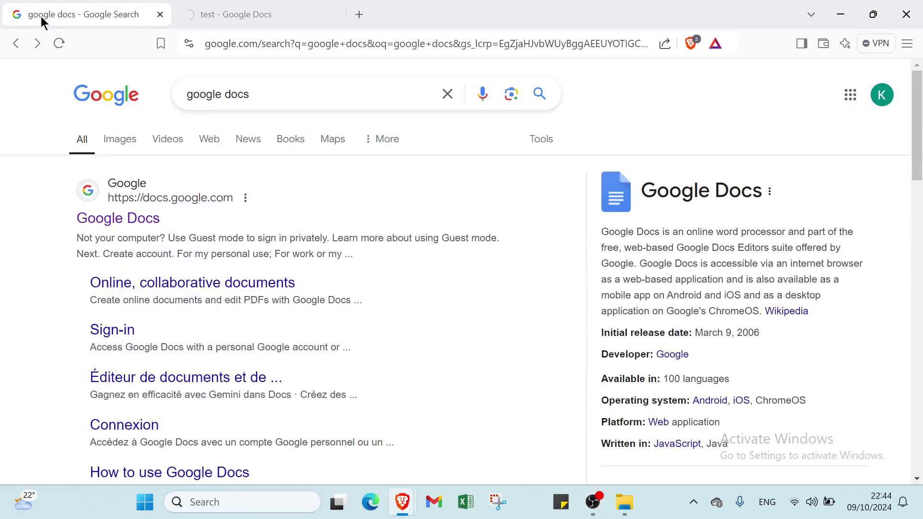